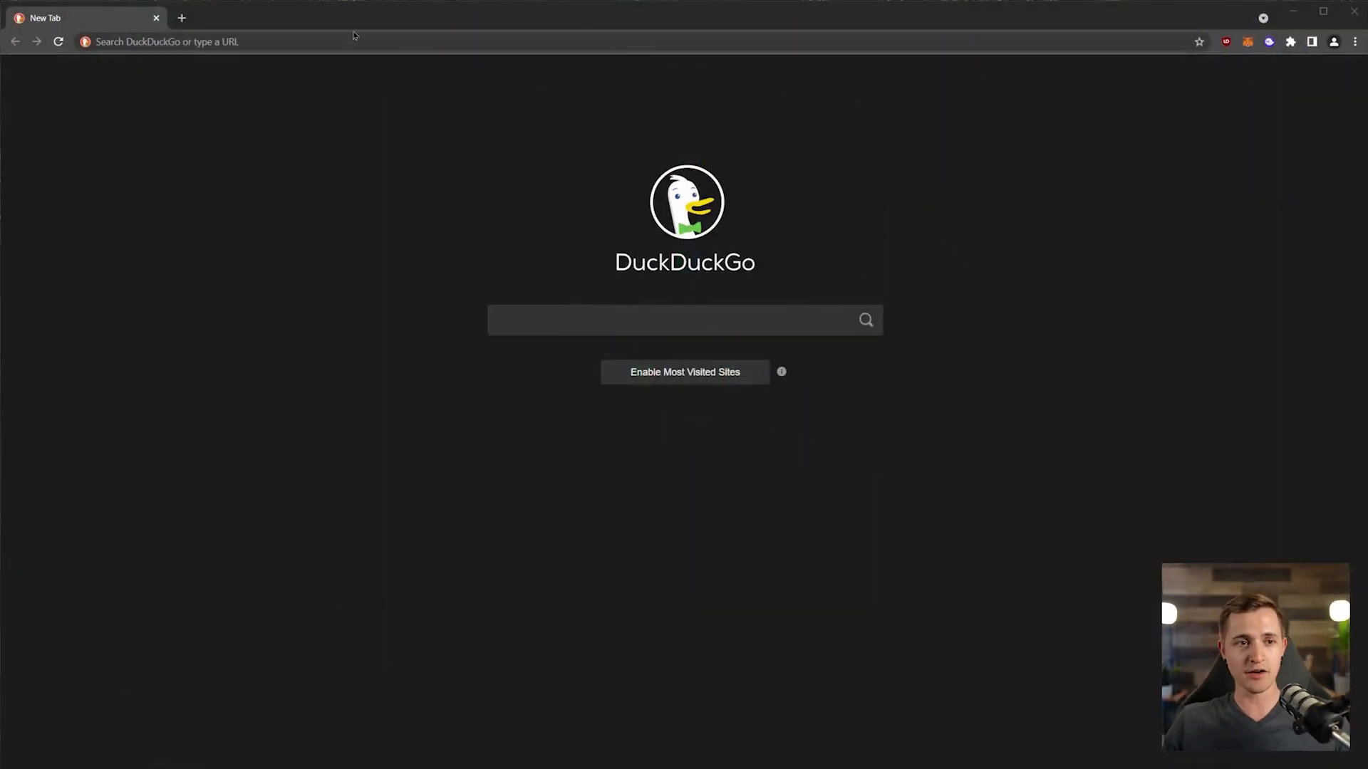
# Load the Zerion website by entering 'zerion' in the address bar.
pyautogui.click(360, 47)
pyautogui.write('zerion.io')
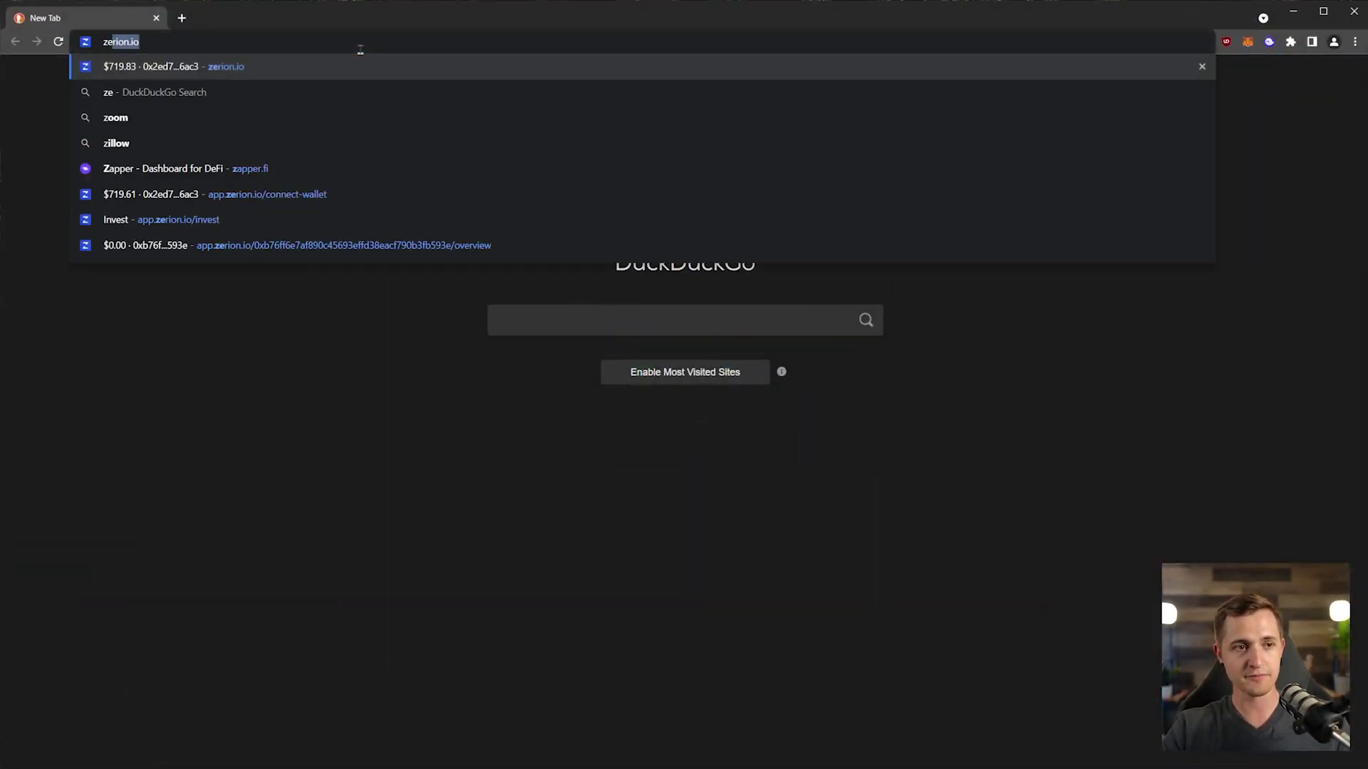
pyautogui.press('Return')
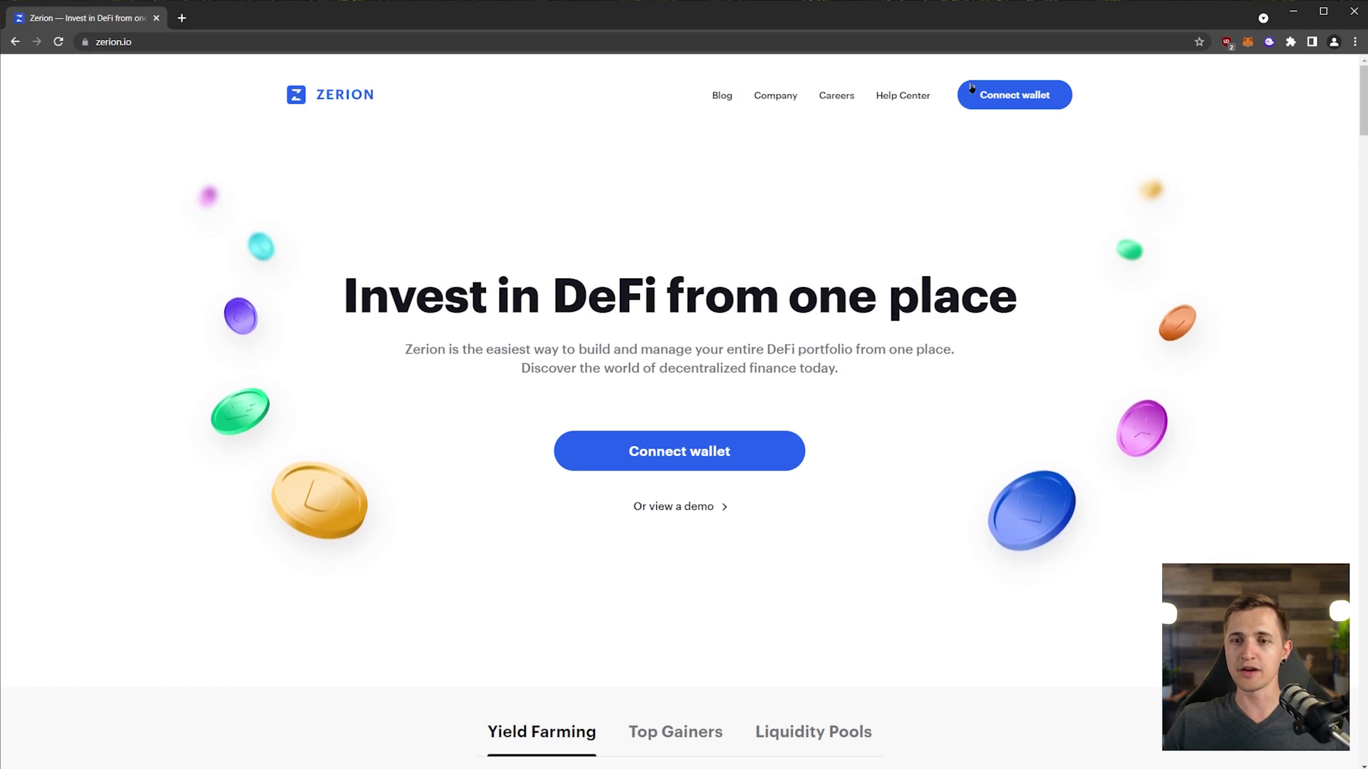
# Connect the MetaMask wallet and review the $719.76 portfolio with Ethereum, BSC and Polygon balances.
pyautogui.click(1007, 100)
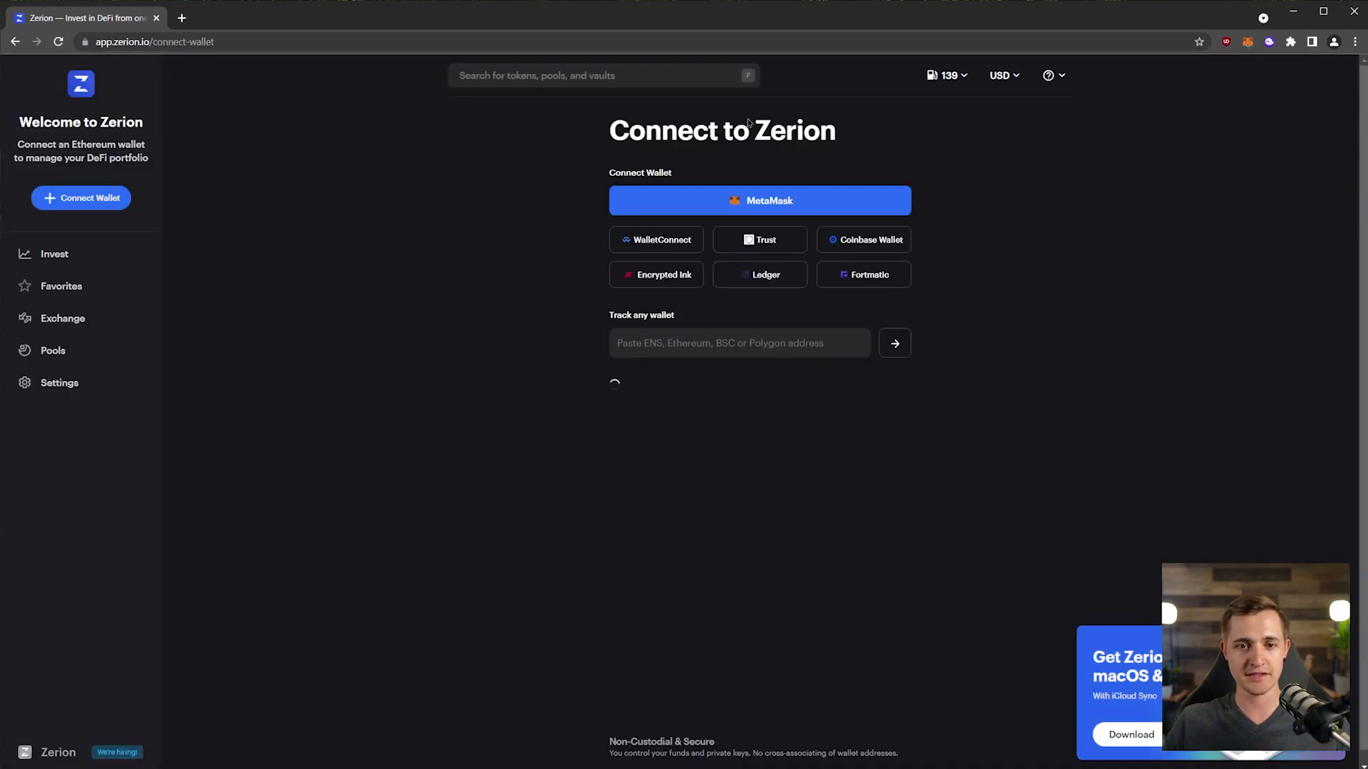
pyautogui.click(824, 199)
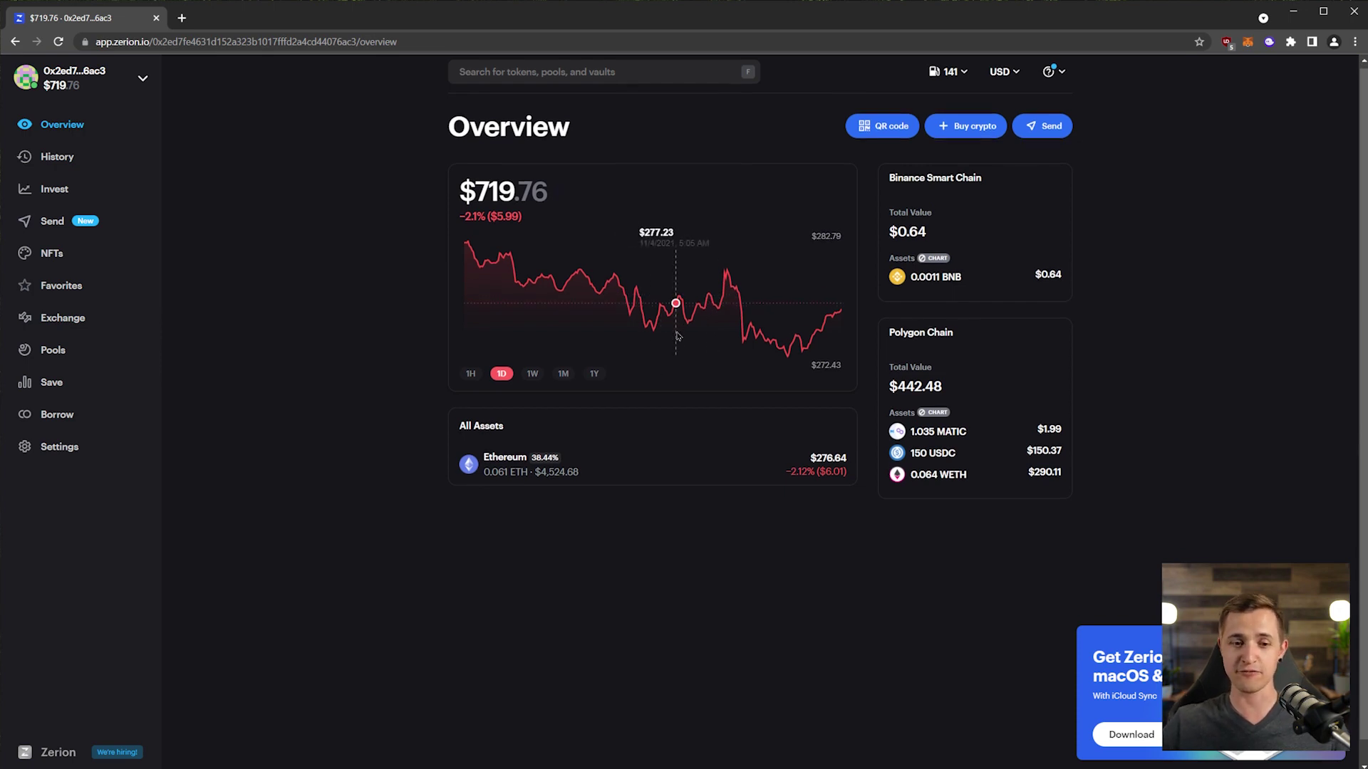
pyautogui.scroll(-1, 677, 342)
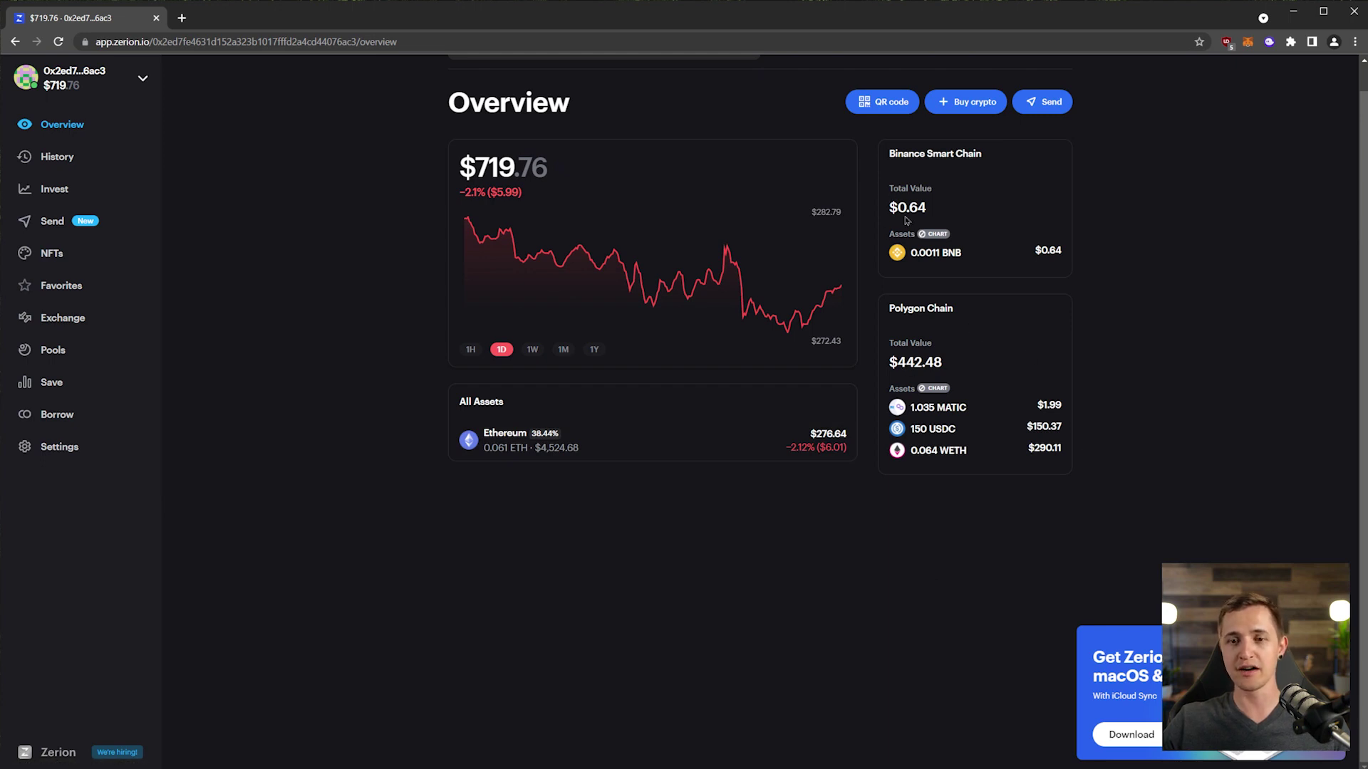
pyautogui.scroll(1, 712, 270)
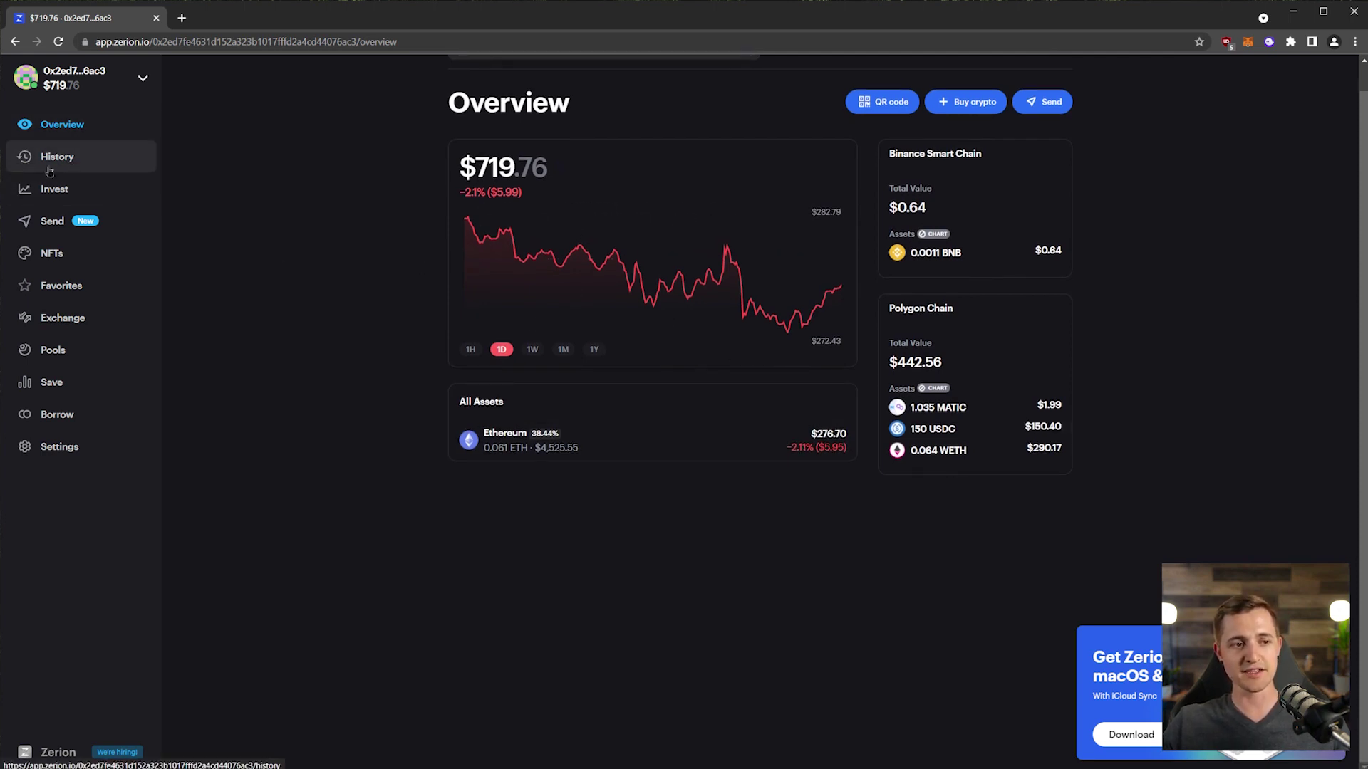
# Open the Invest section and scroll through its token listings.
pyautogui.click(63, 188)
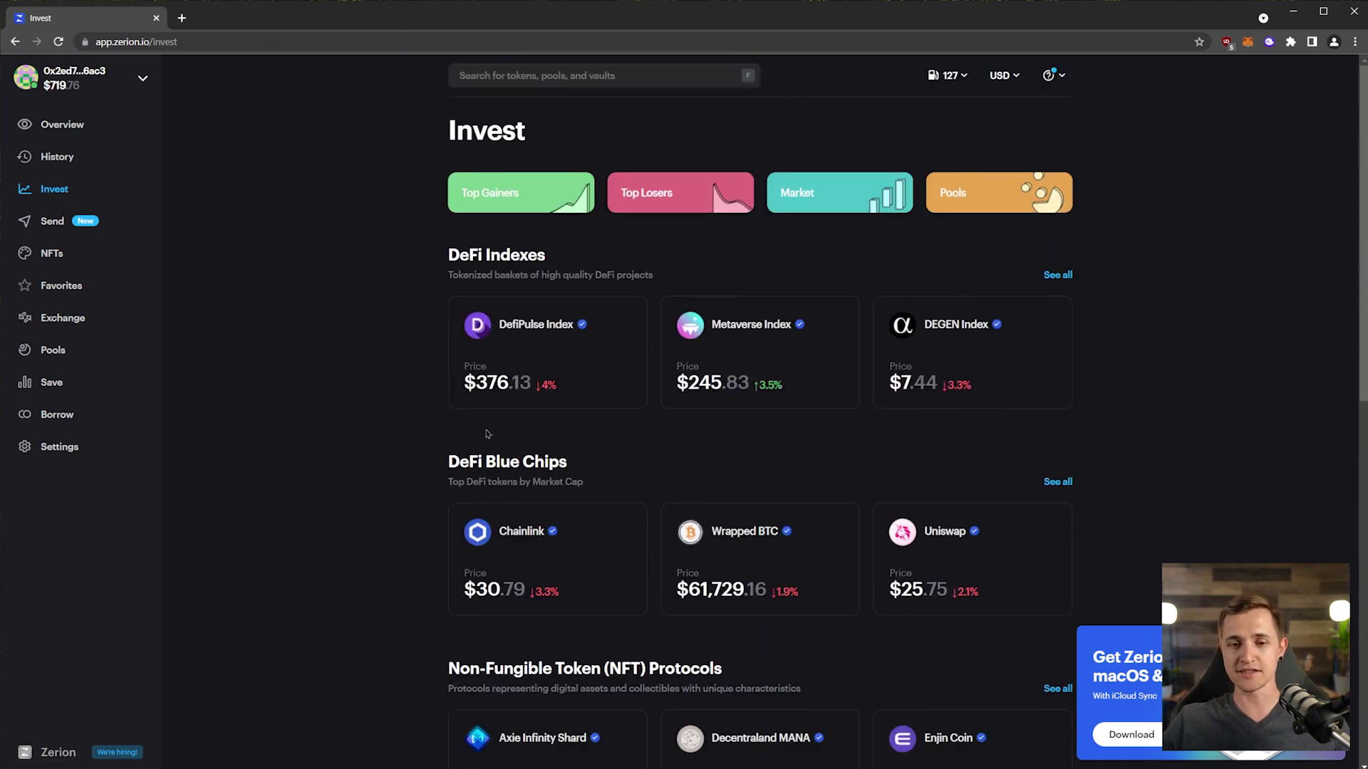
pyautogui.scroll(-1, 650, 464)
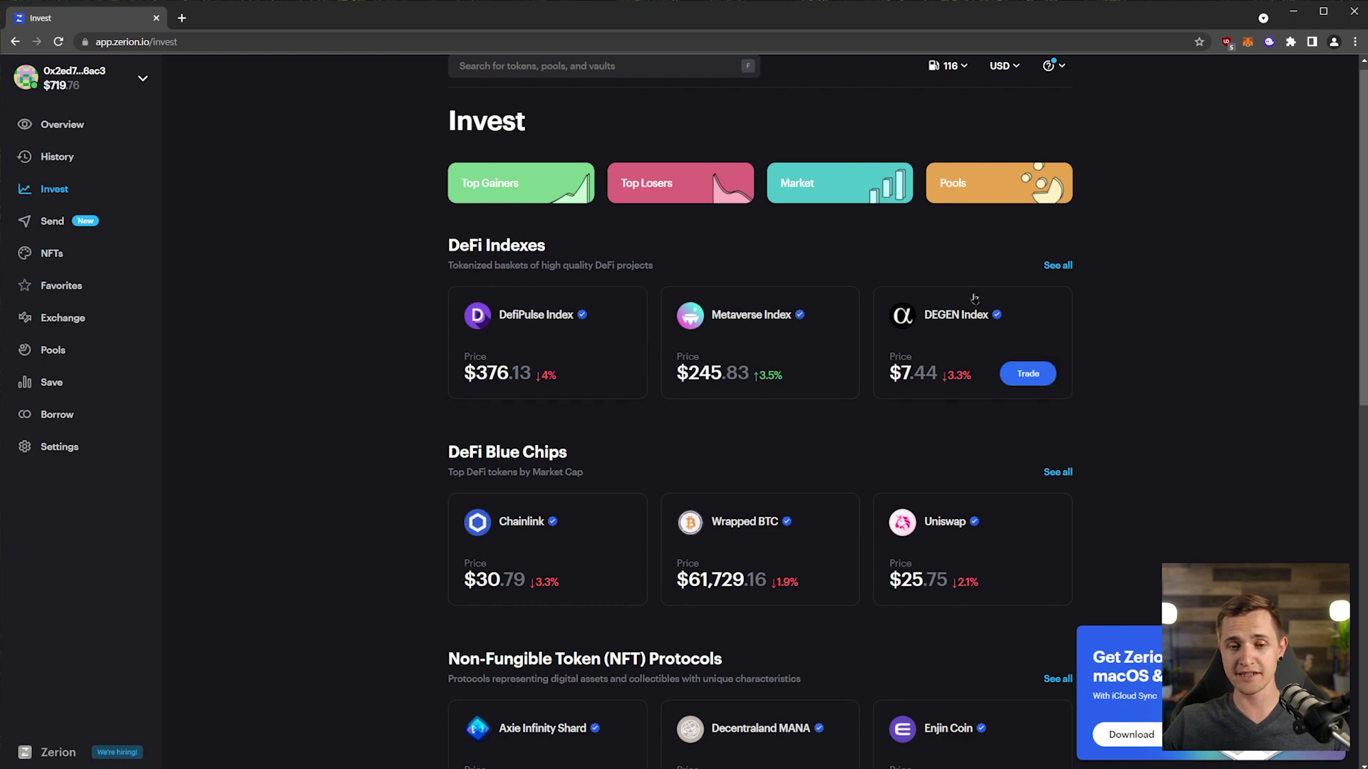
pyautogui.scroll(-2, 584, 413)
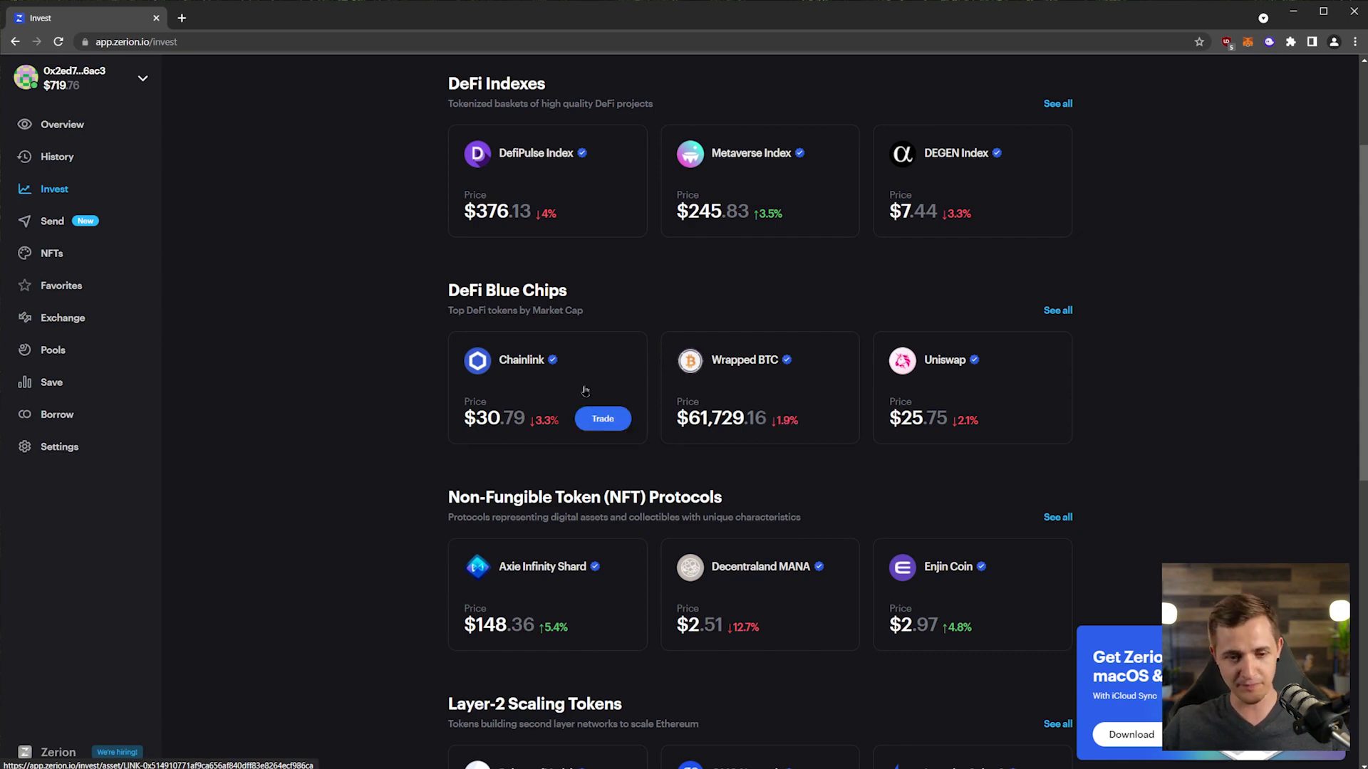
pyautogui.scroll(-2, 356, 356)
pyautogui.scroll(-3, 415, 382)
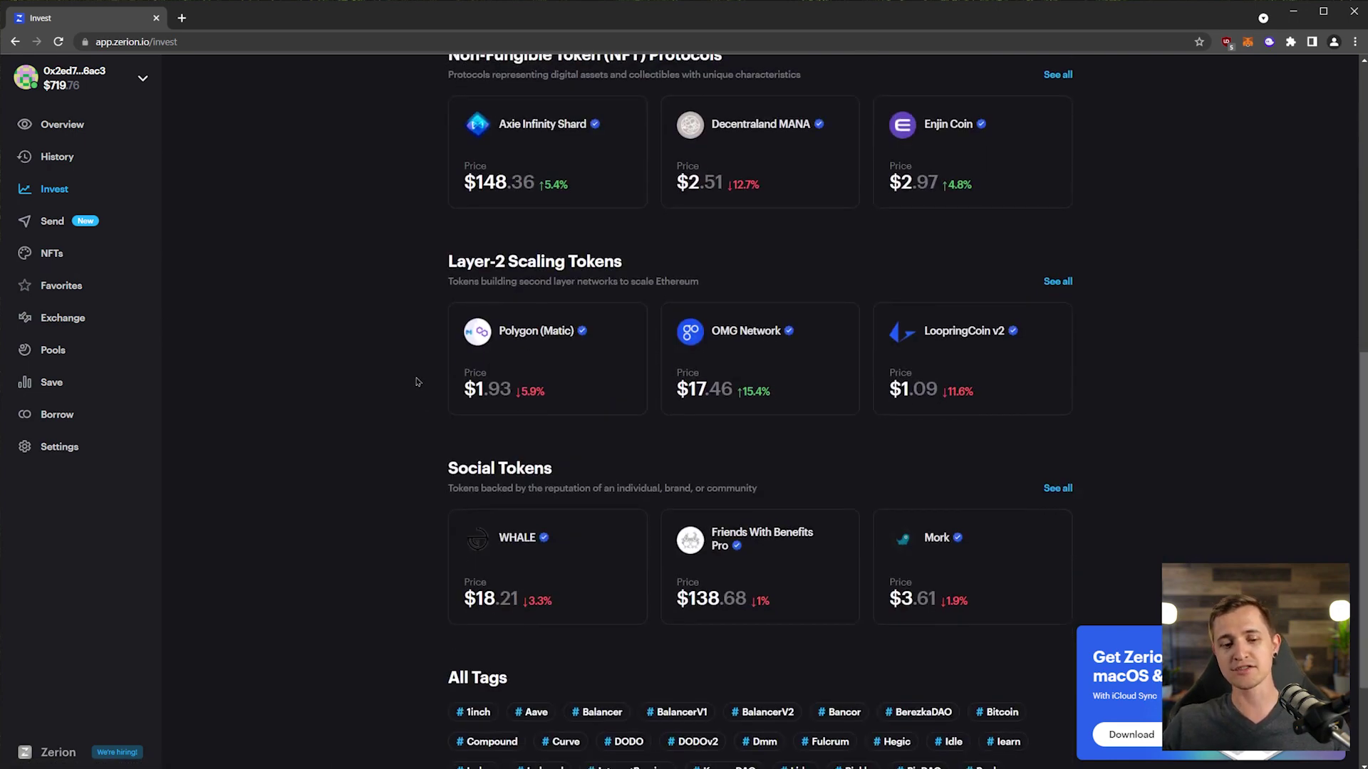
pyautogui.scroll(7, 415, 382)
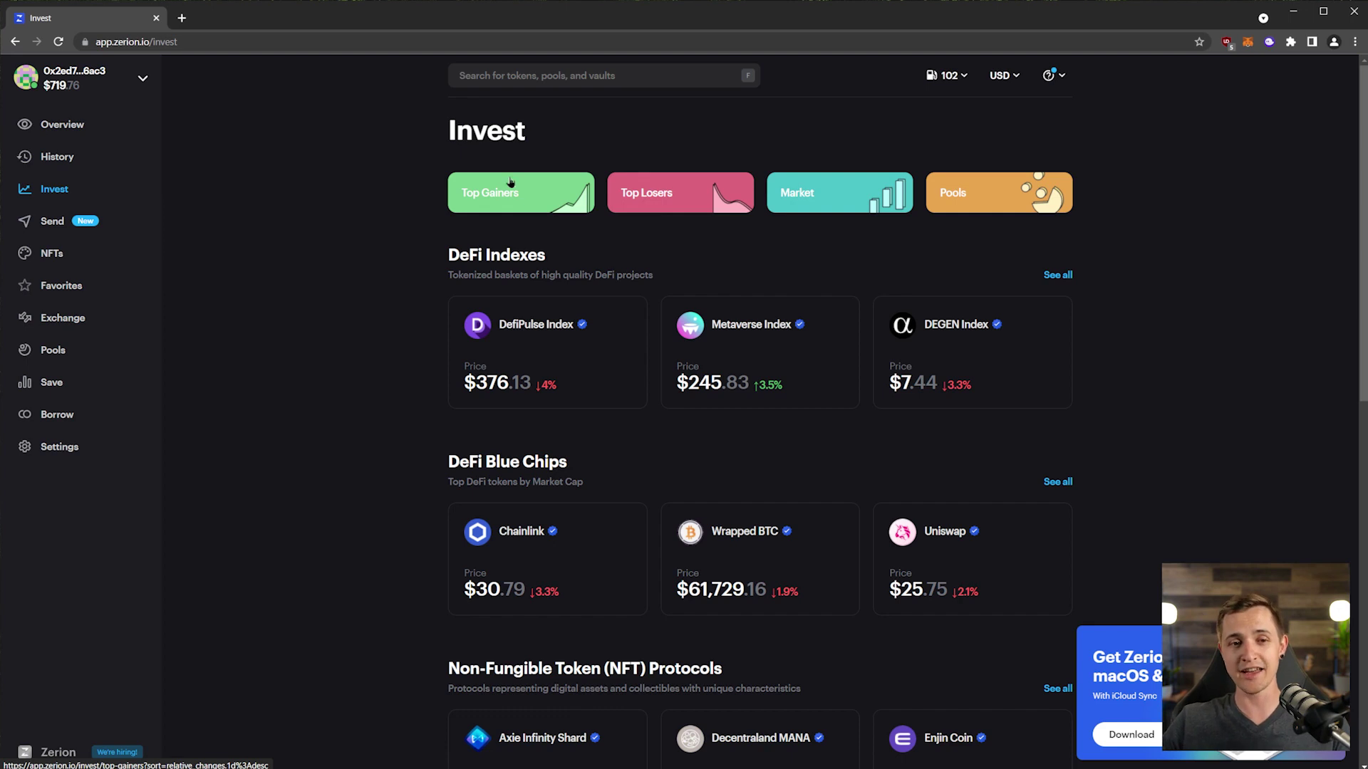
# Check the Top Gainers and Top Losers lists, then bring up the Send page with Ethereum.
pyautogui.click(510, 182)
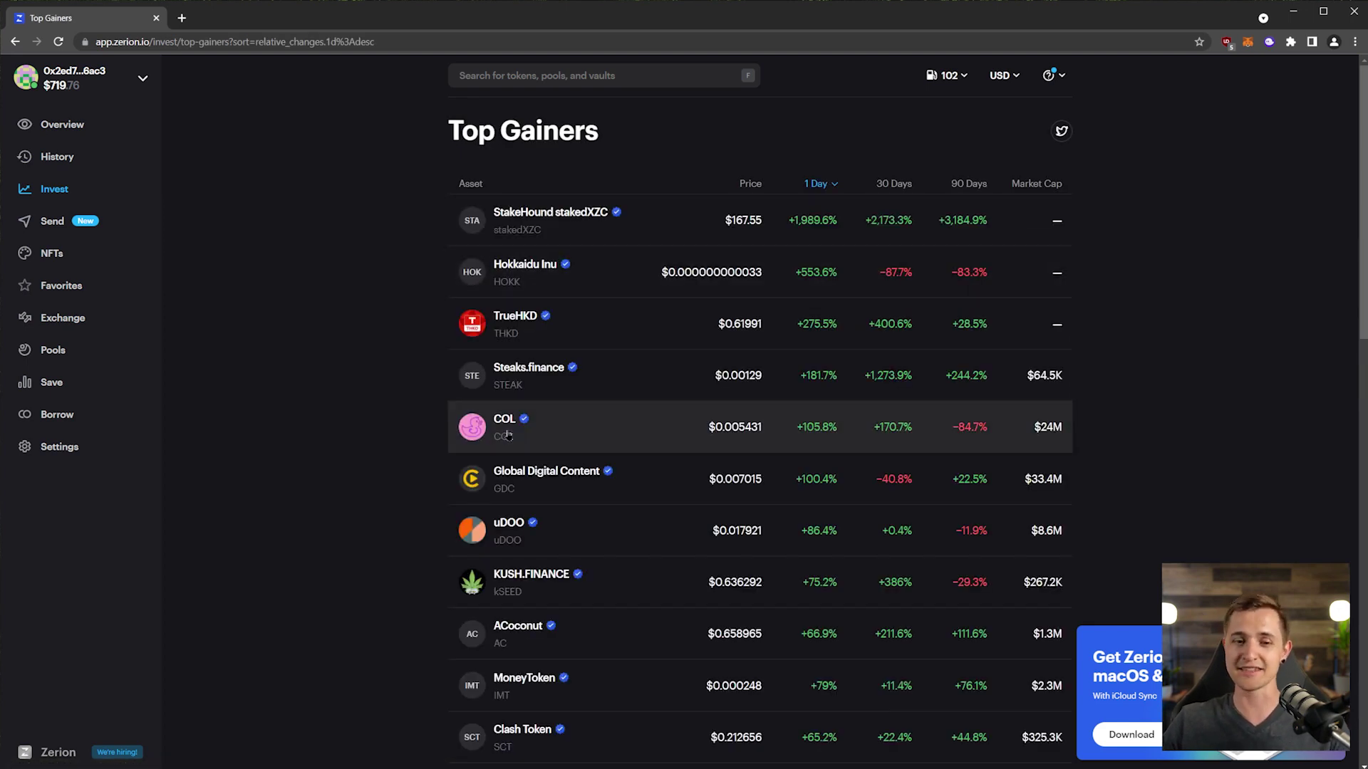
pyautogui.hotkey('alt', 'Left')
pyautogui.click(644, 189)
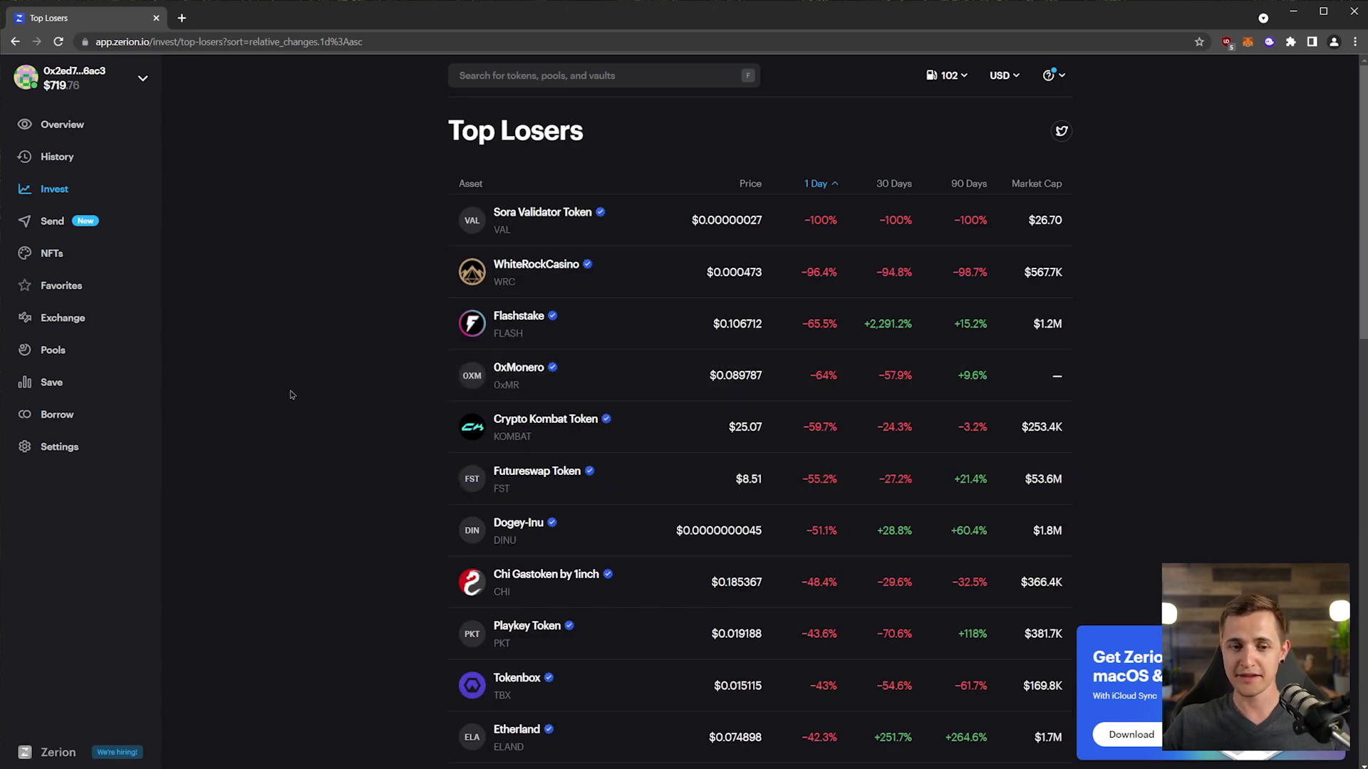
pyautogui.hotkey('alt', 'Left')
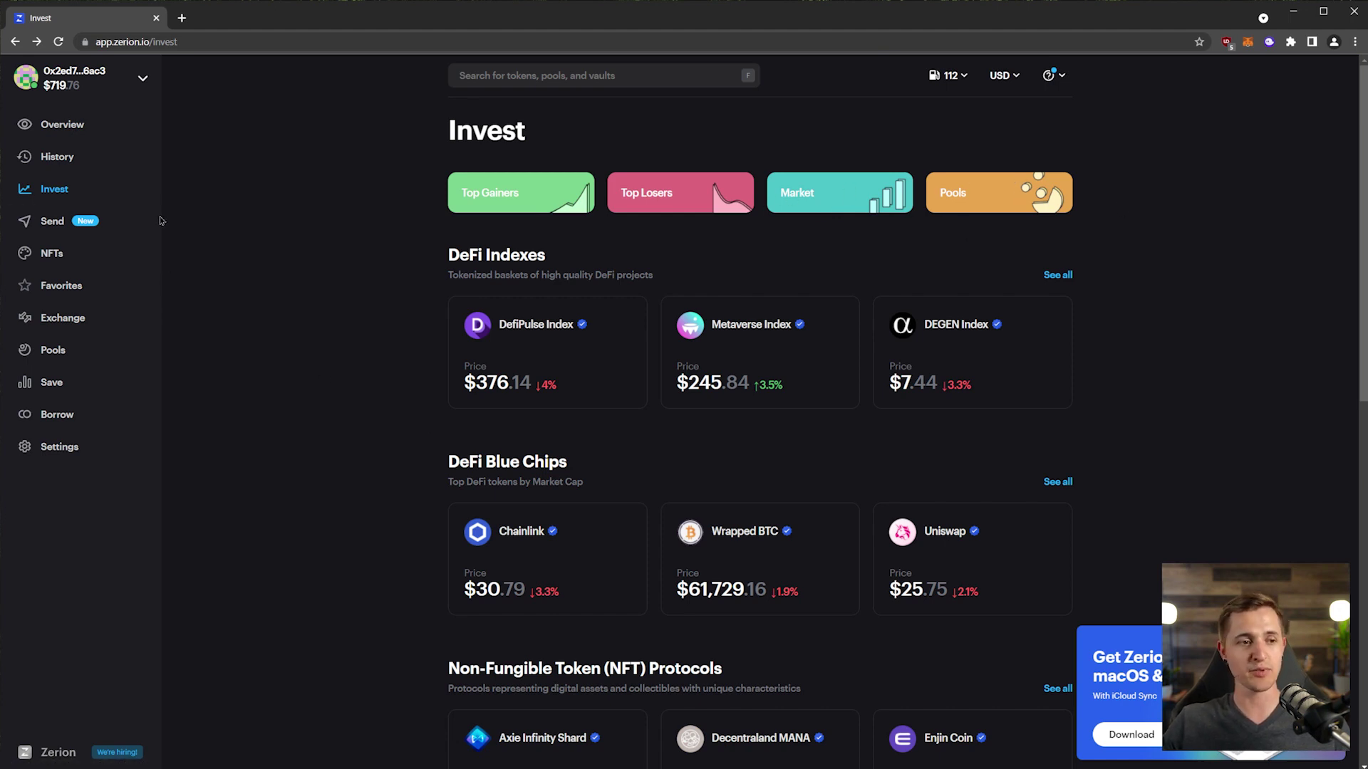
pyautogui.click(33, 216)
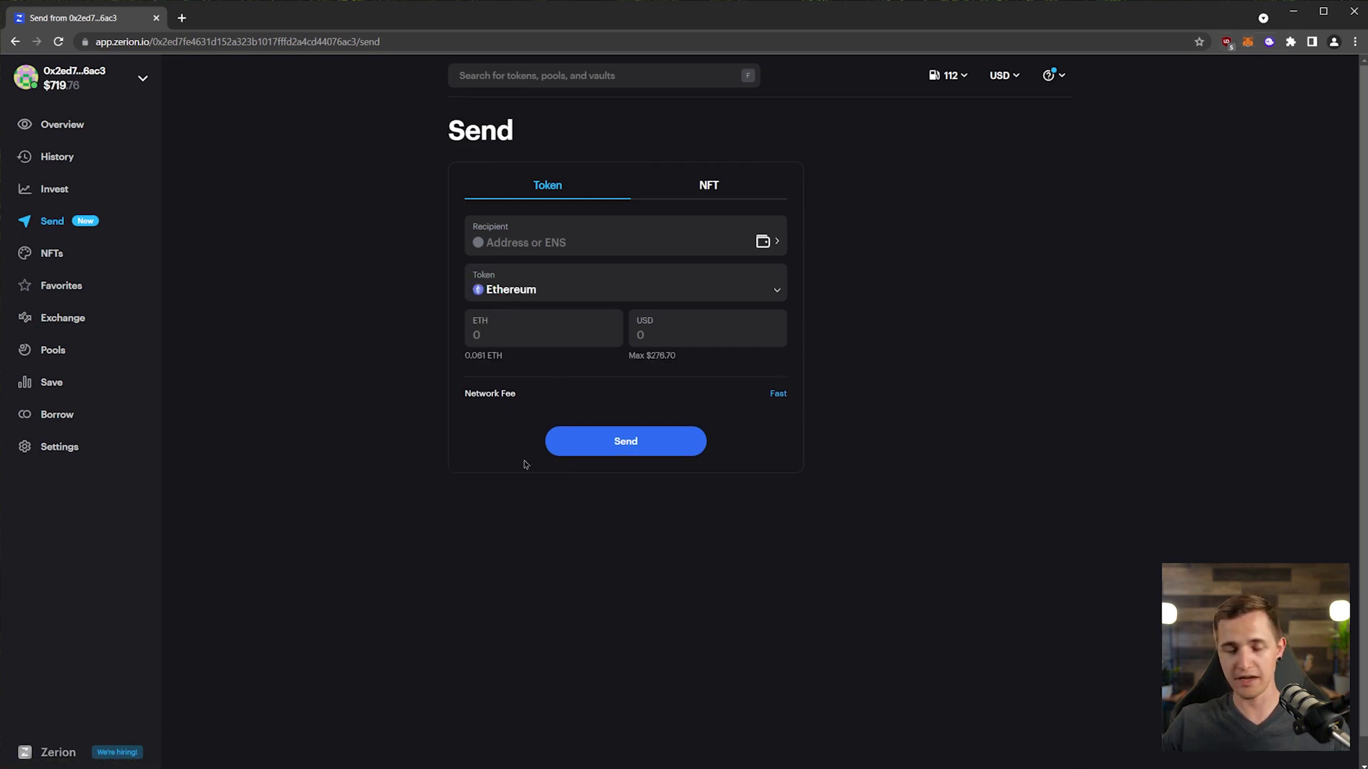
# Visit the NFTs, Favorites, Exchange and Pools pages, then return to Overview and its wallet list.
pyautogui.click(49, 253)
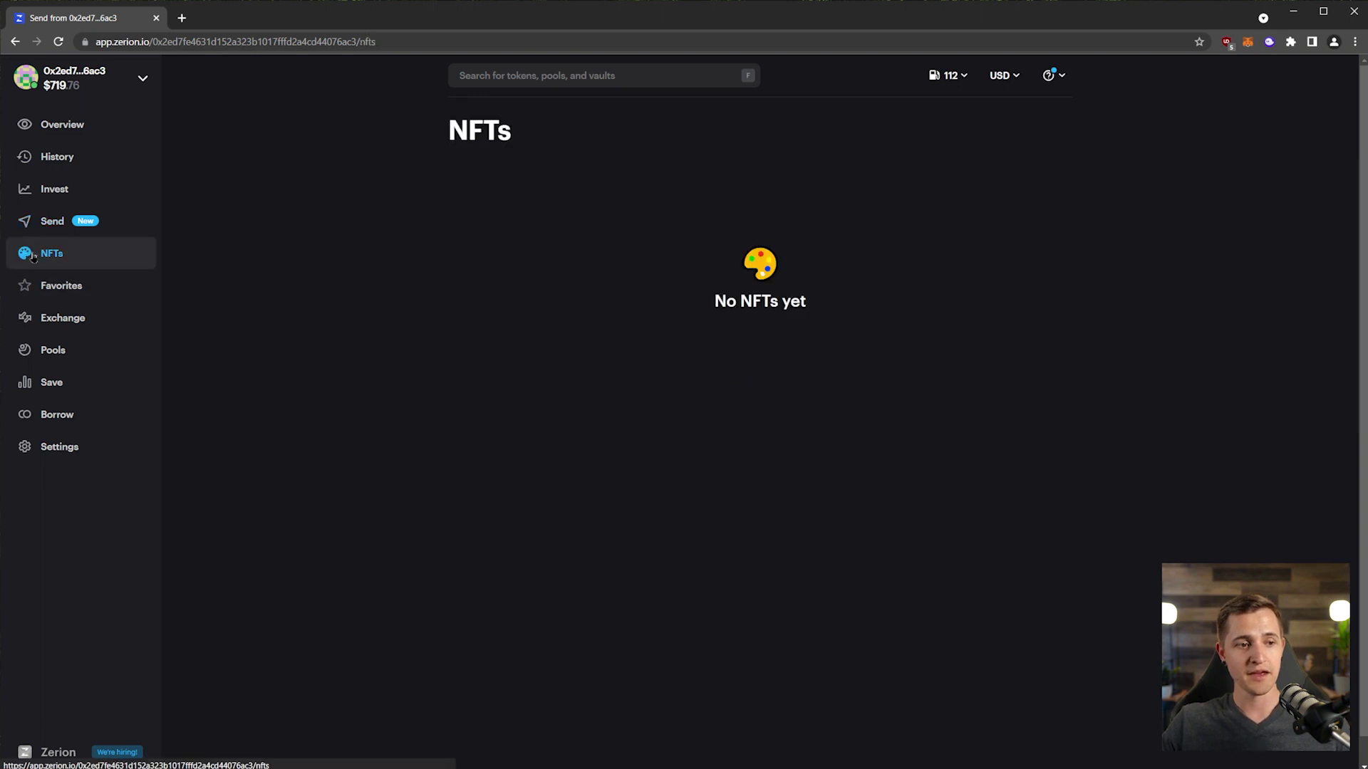
pyautogui.click(52, 285)
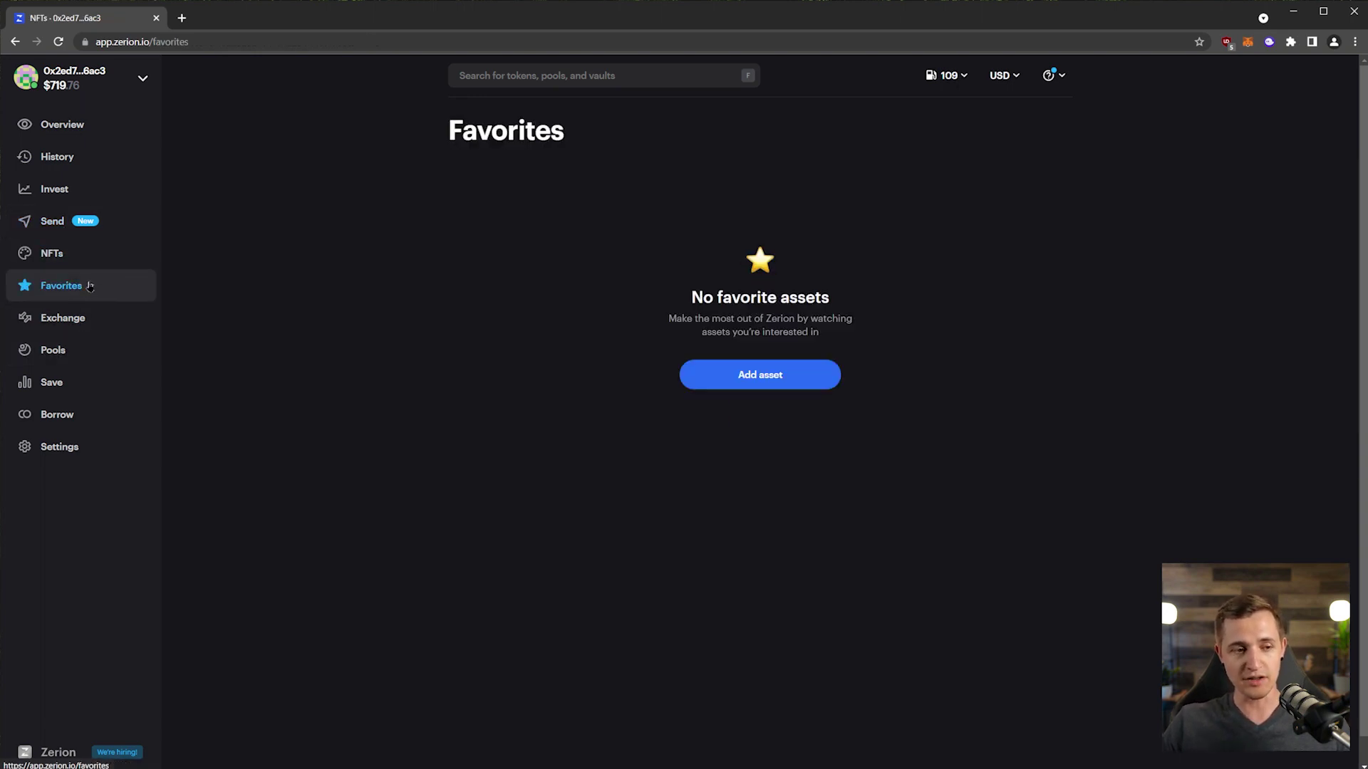
pyautogui.click(107, 315)
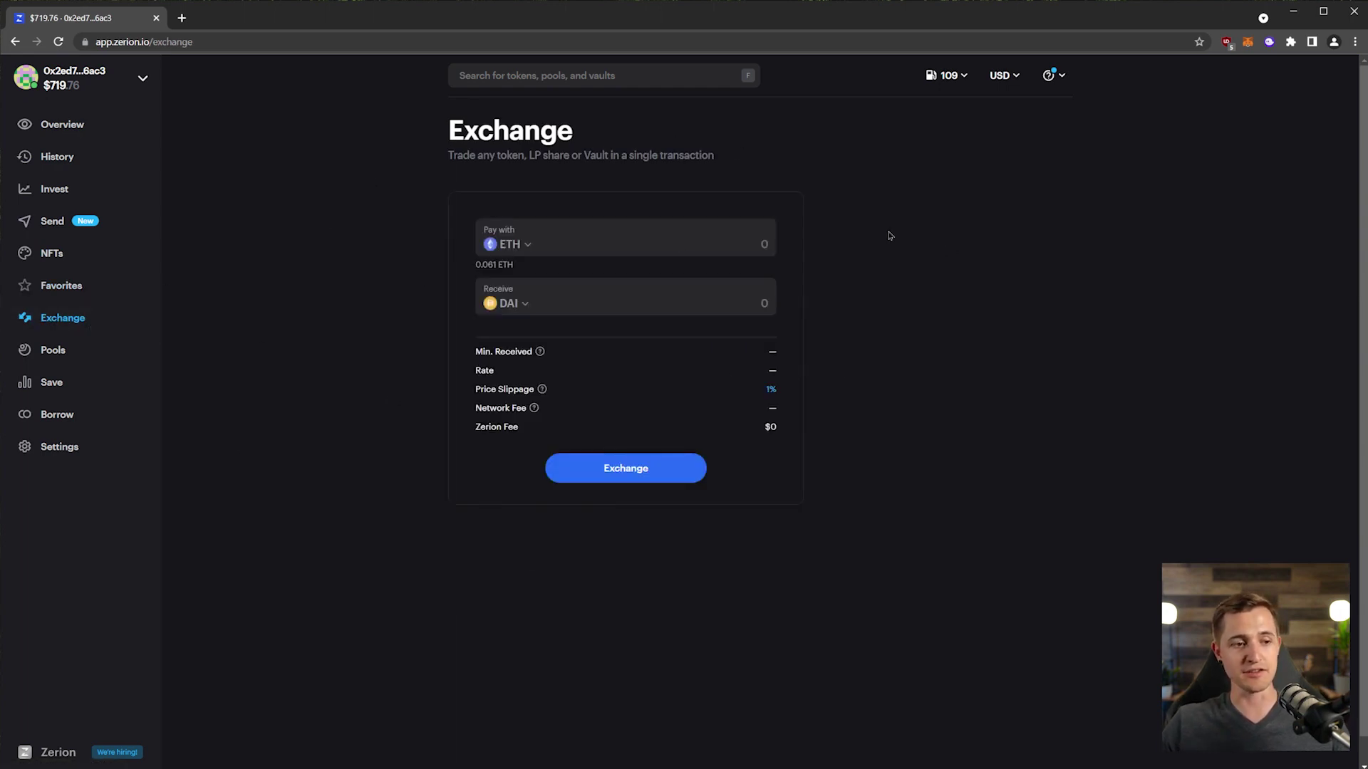
pyautogui.click(86, 354)
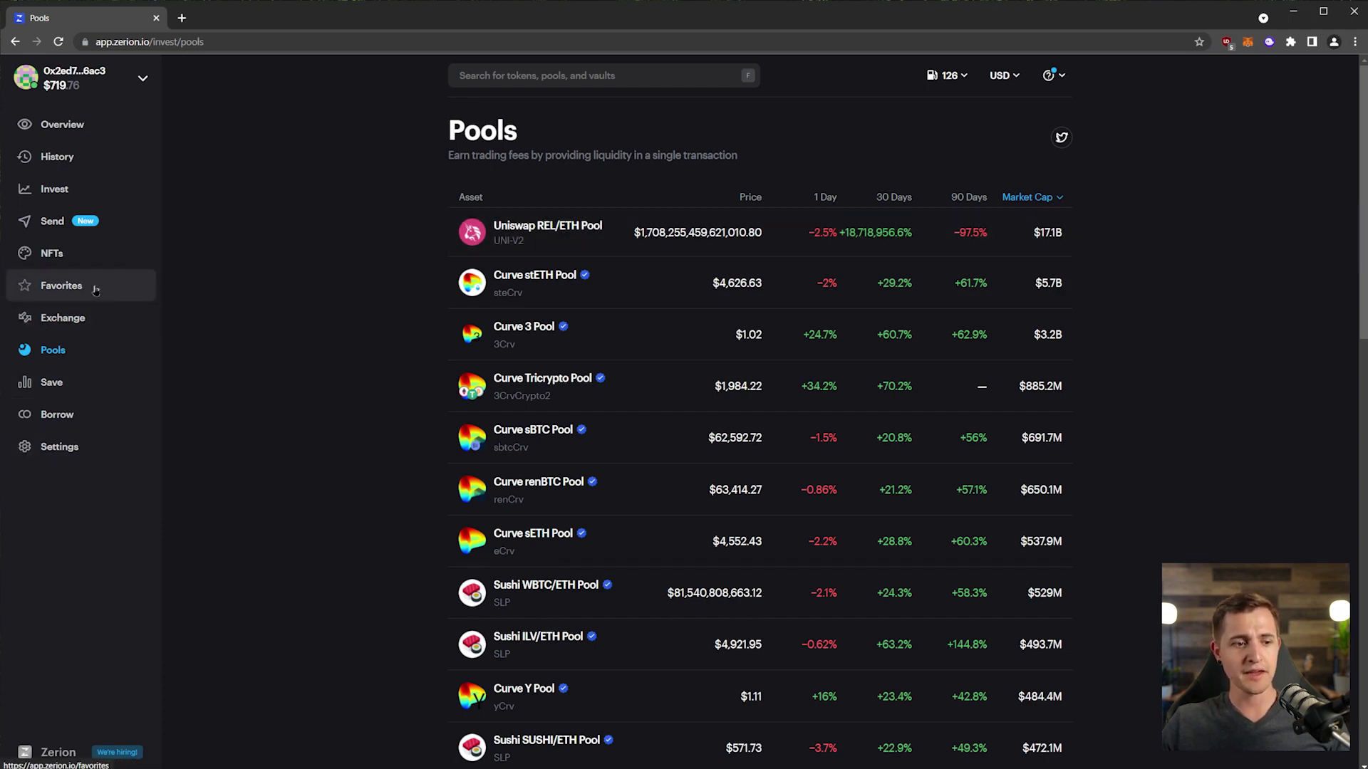
pyautogui.click(62, 125)
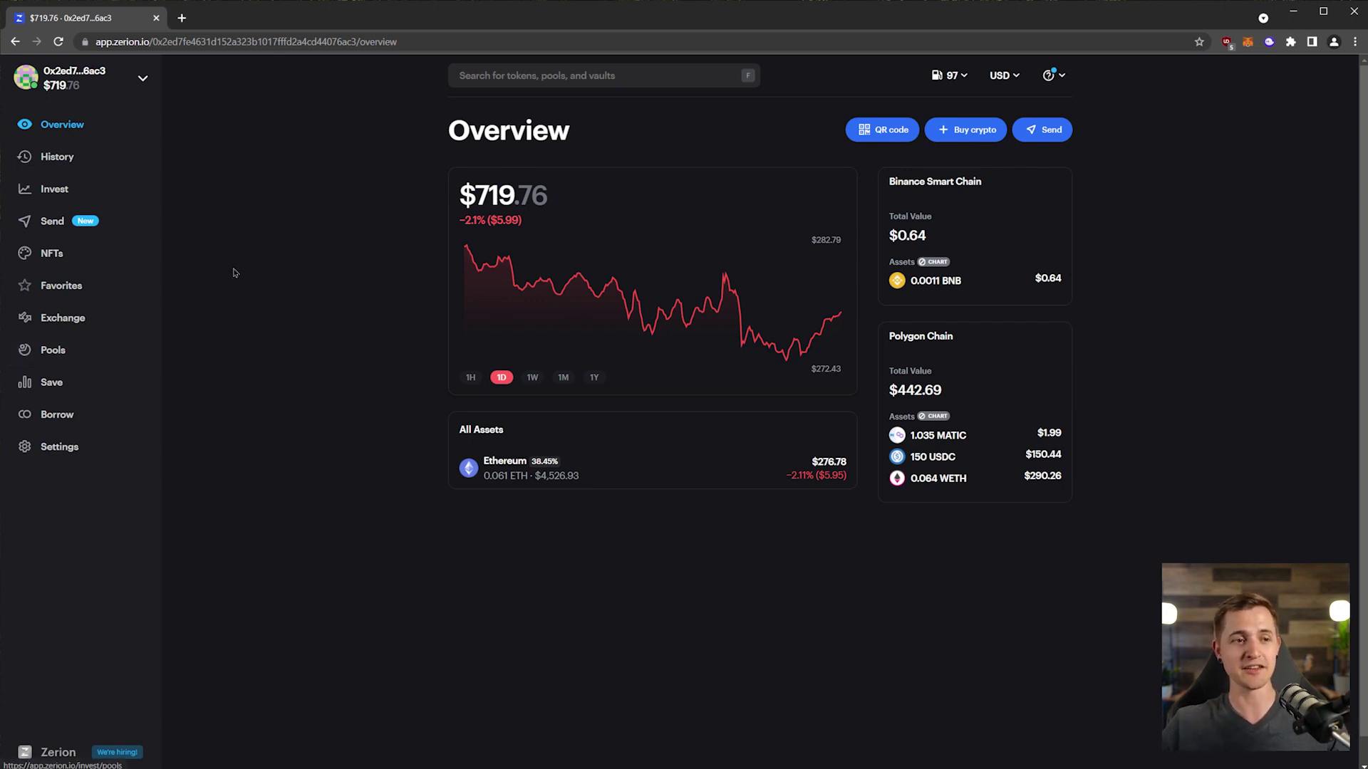
pyautogui.click(118, 87)
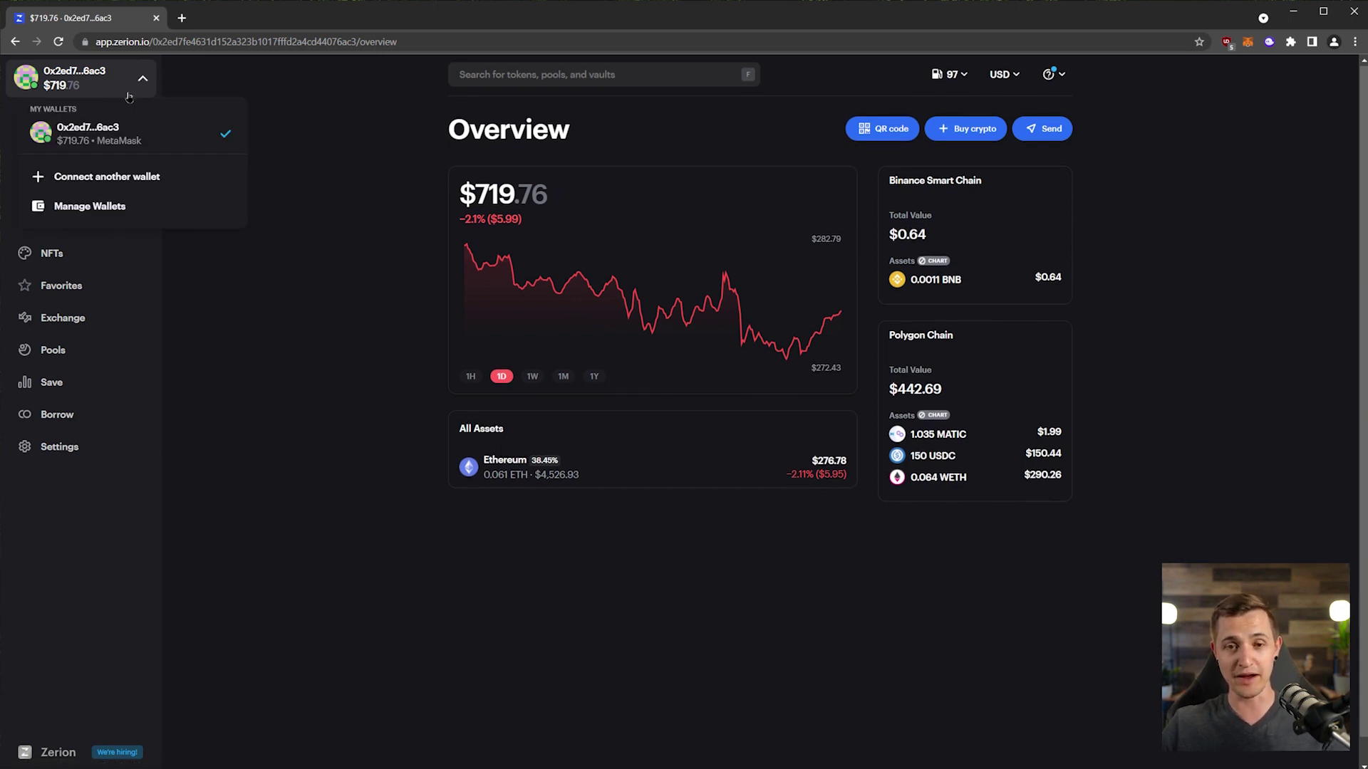
# Replace the wallet's name with 'Mainnet Tutorials' through its options menu and save it.
pyautogui.moveTo(202, 139)
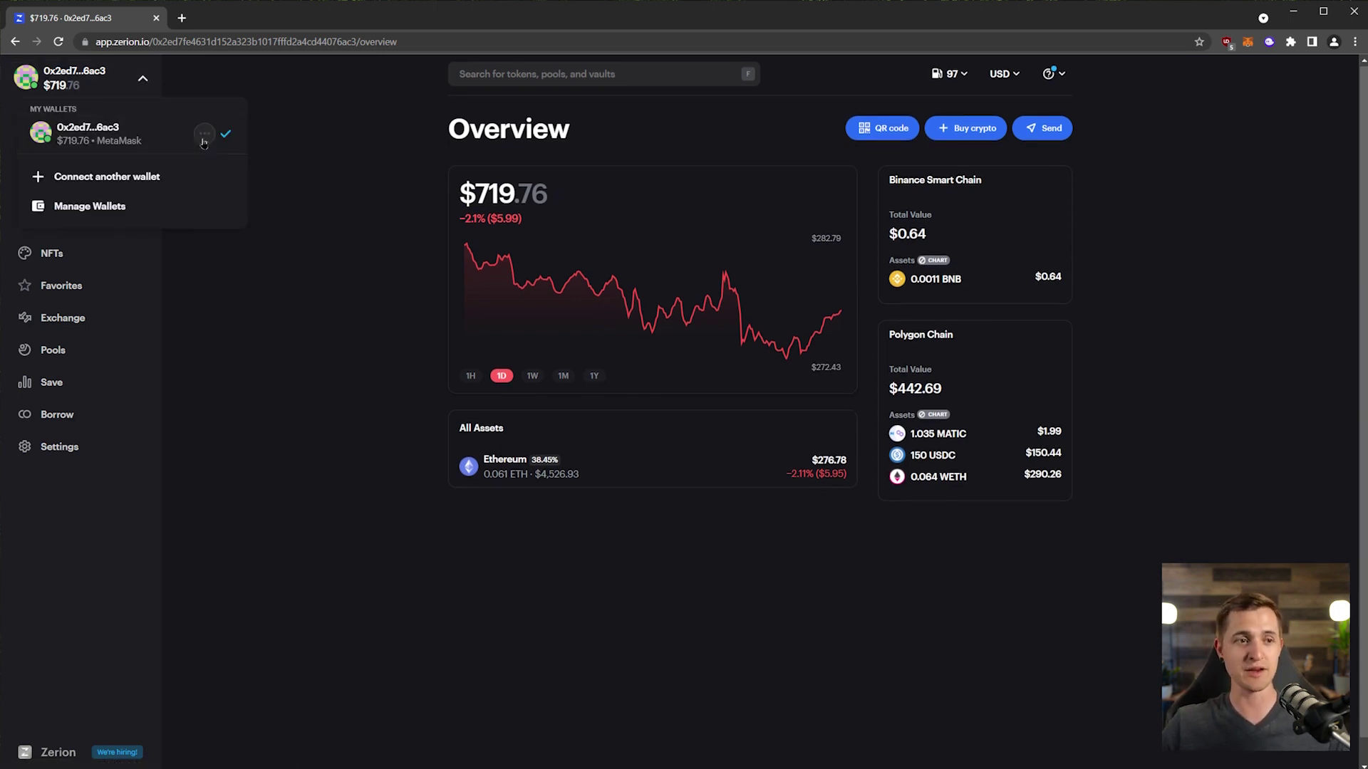
pyautogui.click(202, 135)
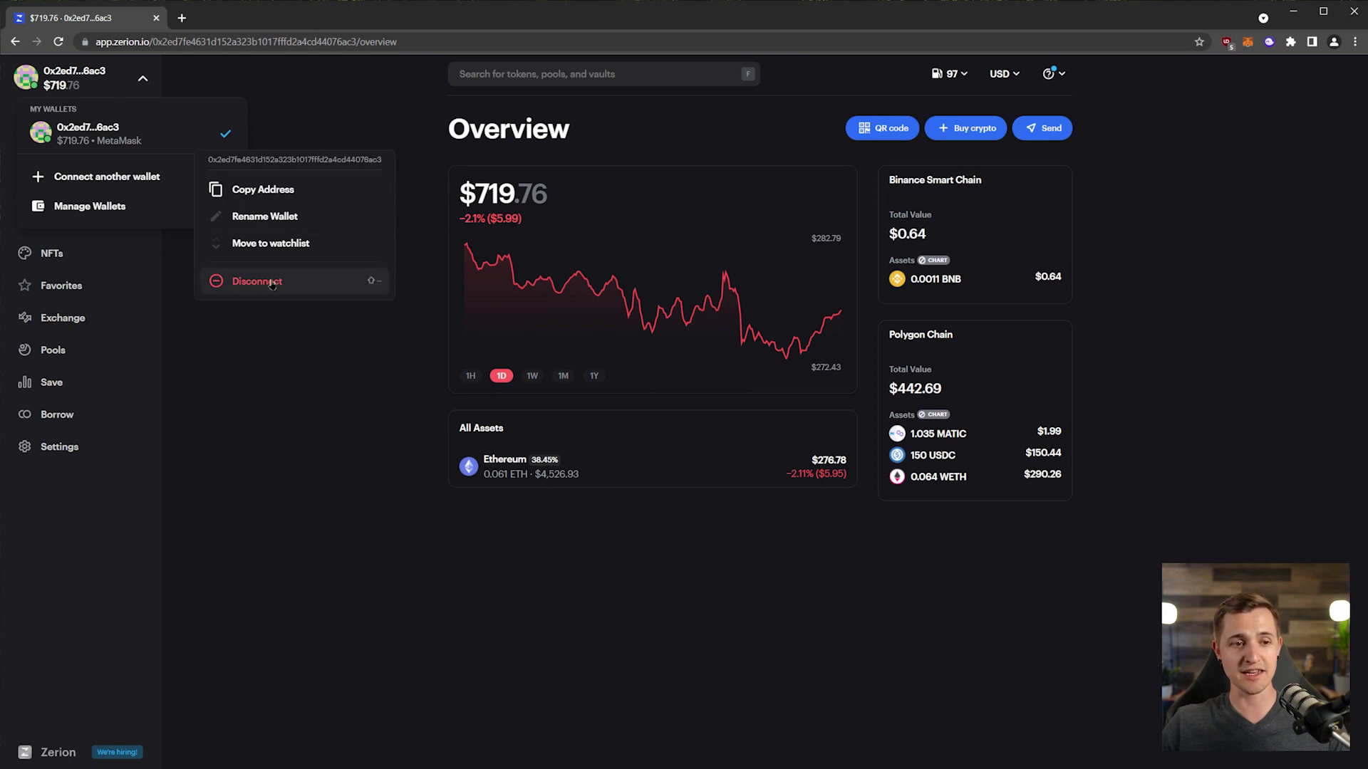
pyautogui.click(252, 218)
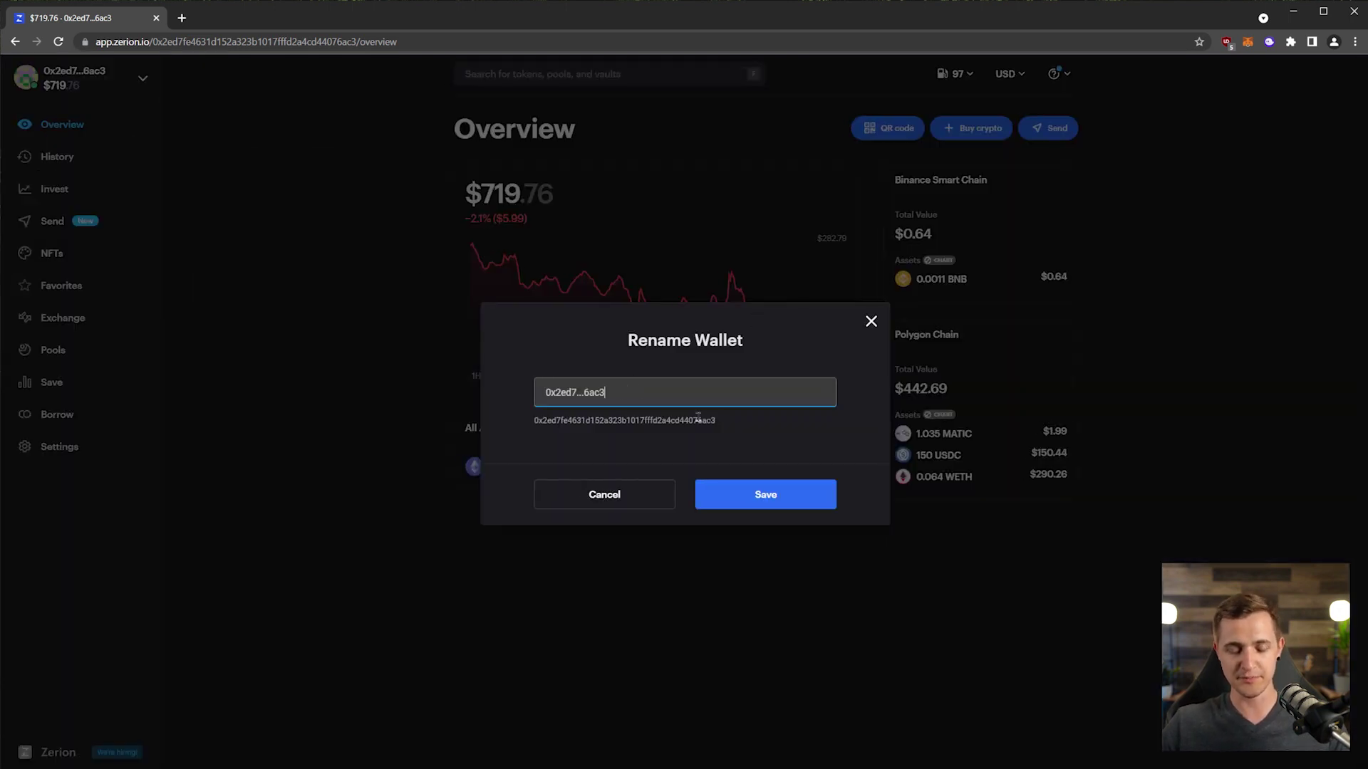
pyautogui.hotkey('ctrl', 'a')
pyautogui.press('BackSpace')
pyautogui.write('Main')
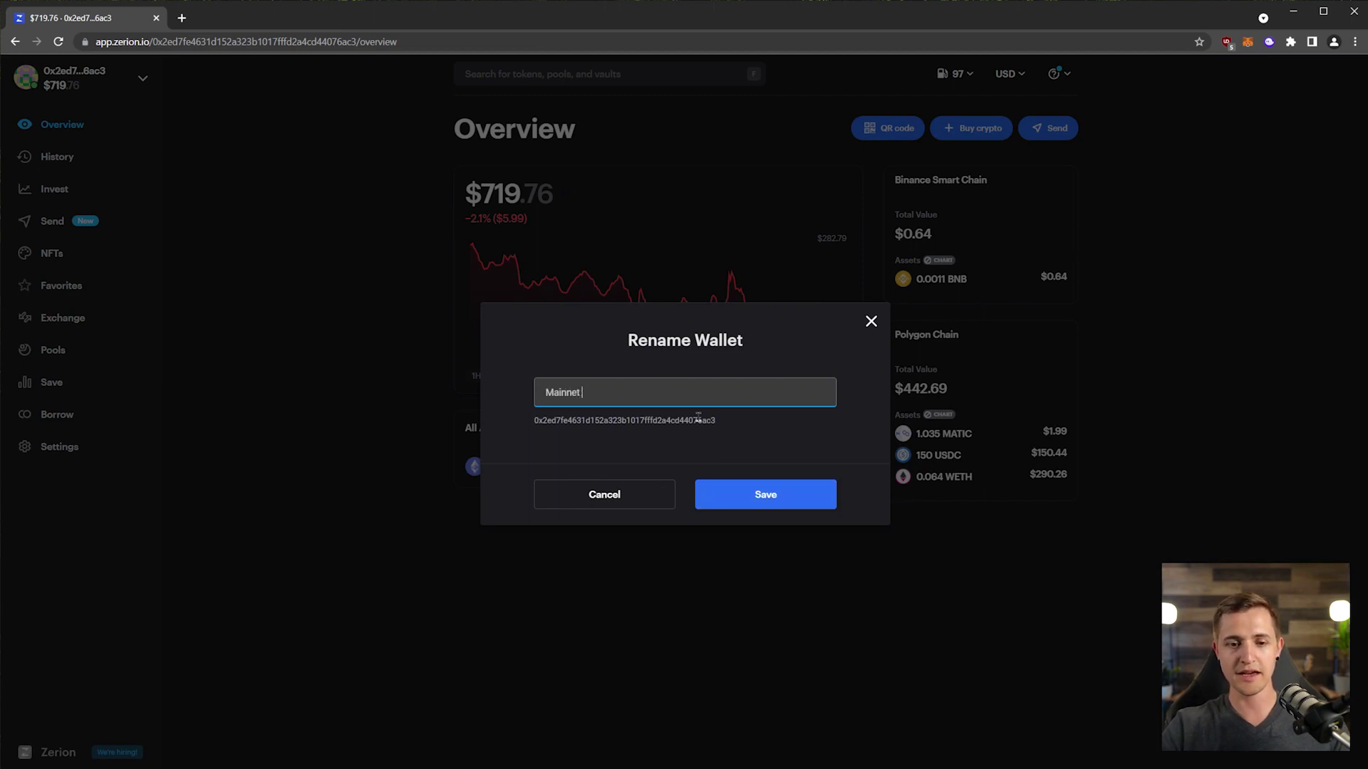
pyautogui.write('net Tutorials')
pyautogui.click(698, 502)
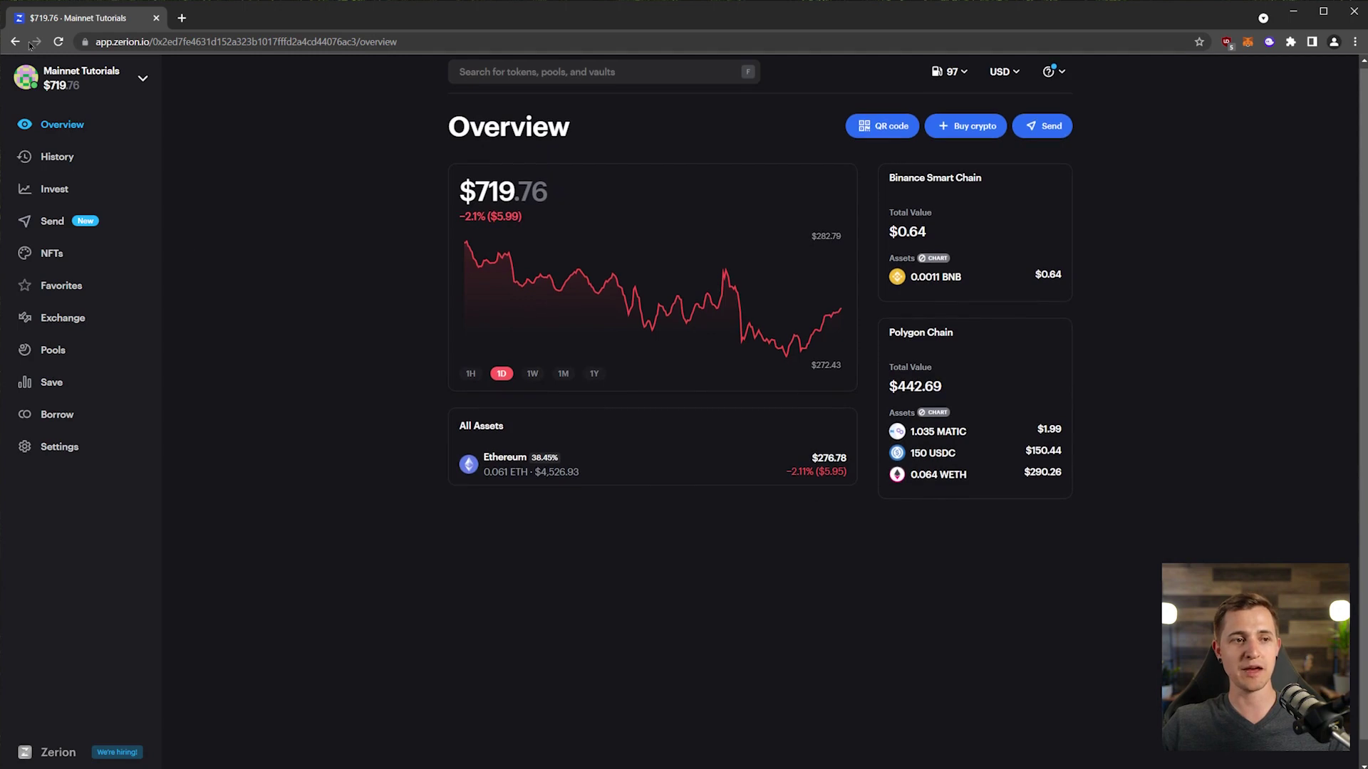
# Disconnect the Mainnet Tutorials account from app.zerion.io in MetaMask's connected sites.
pyautogui.click(1248, 44)
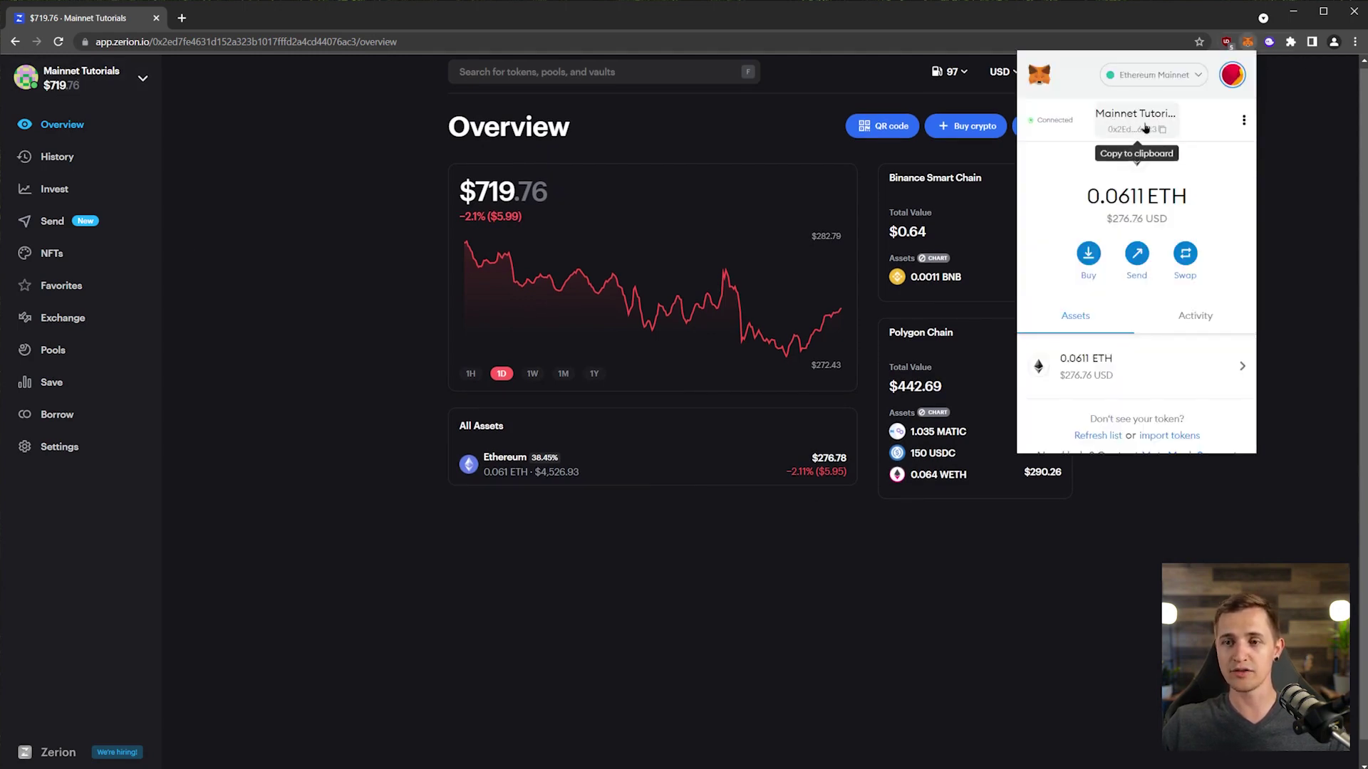
pyautogui.click(238, 169)
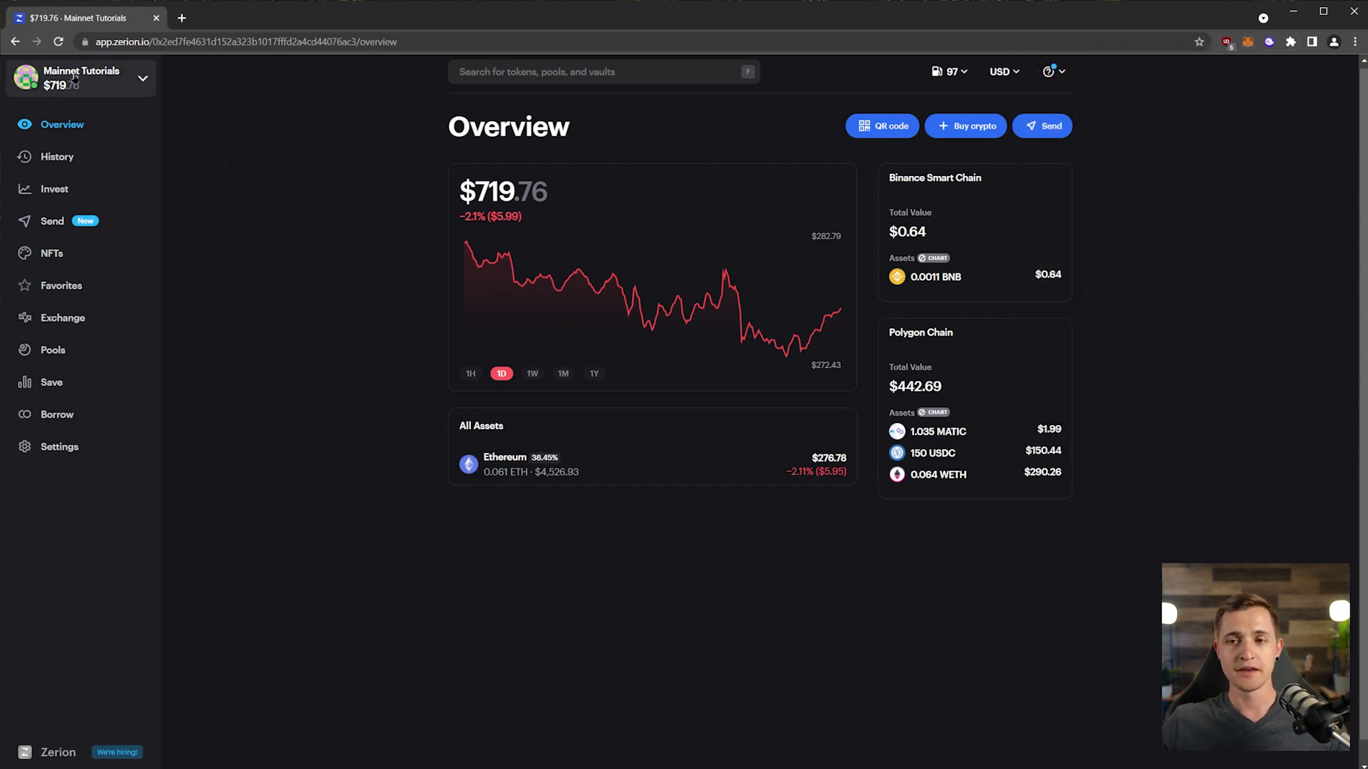
pyautogui.click(74, 75)
pyautogui.click(213, 134)
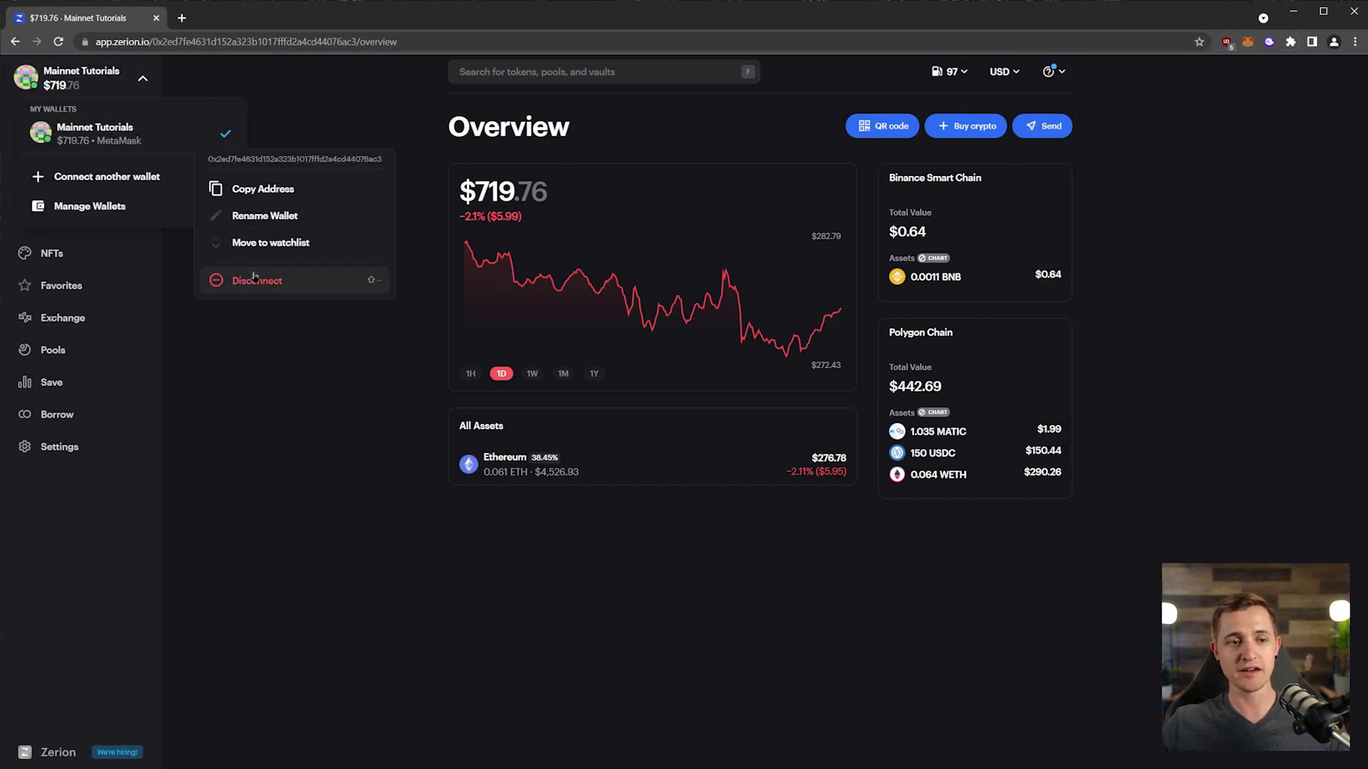
pyautogui.click(1247, 42)
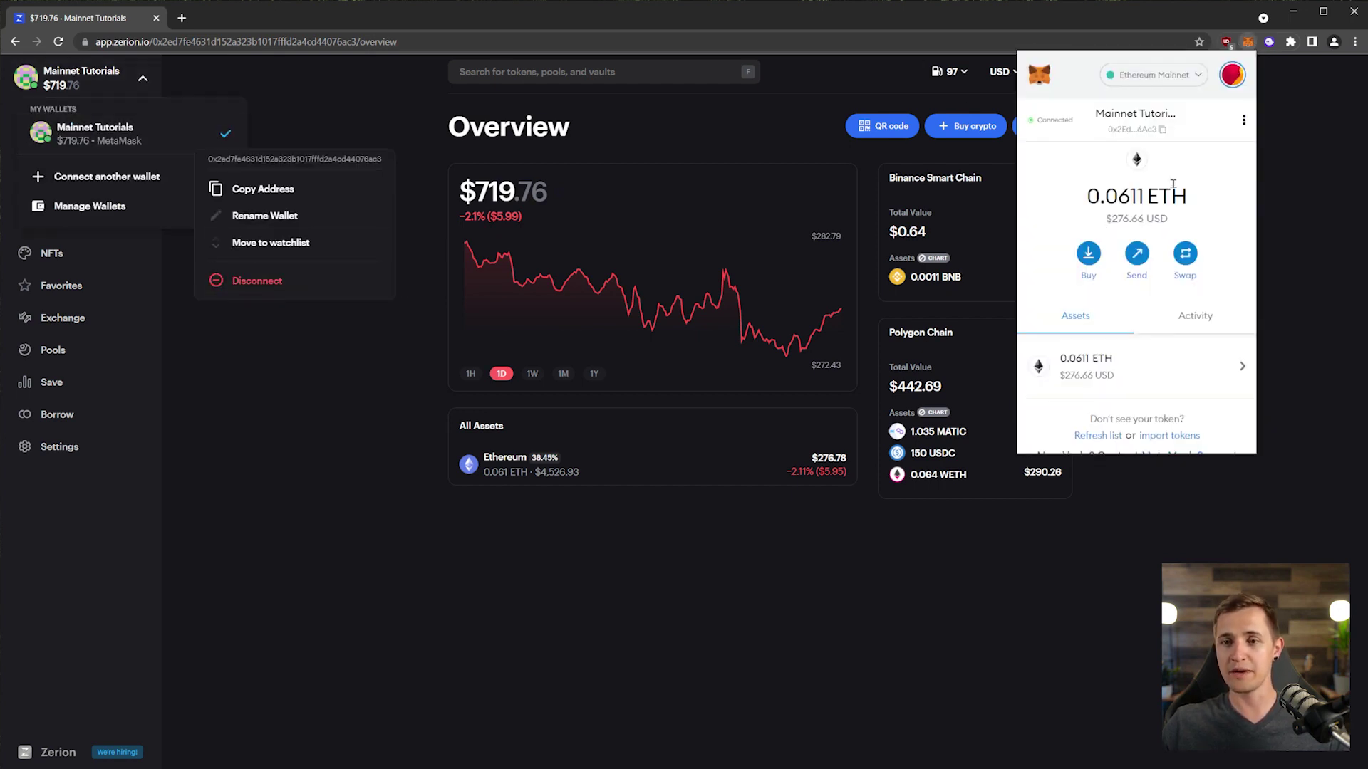
pyautogui.click(1042, 119)
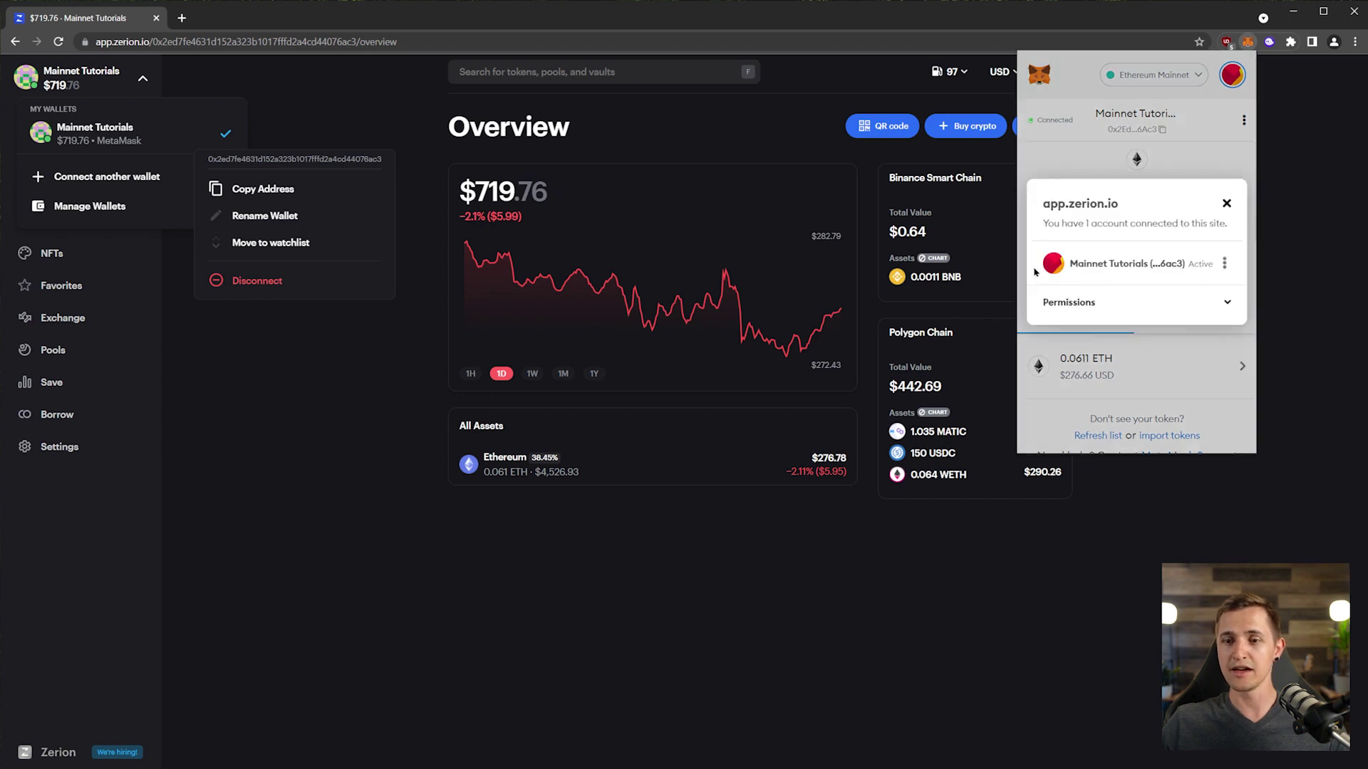
pyautogui.click(1226, 265)
pyautogui.click(1183, 293)
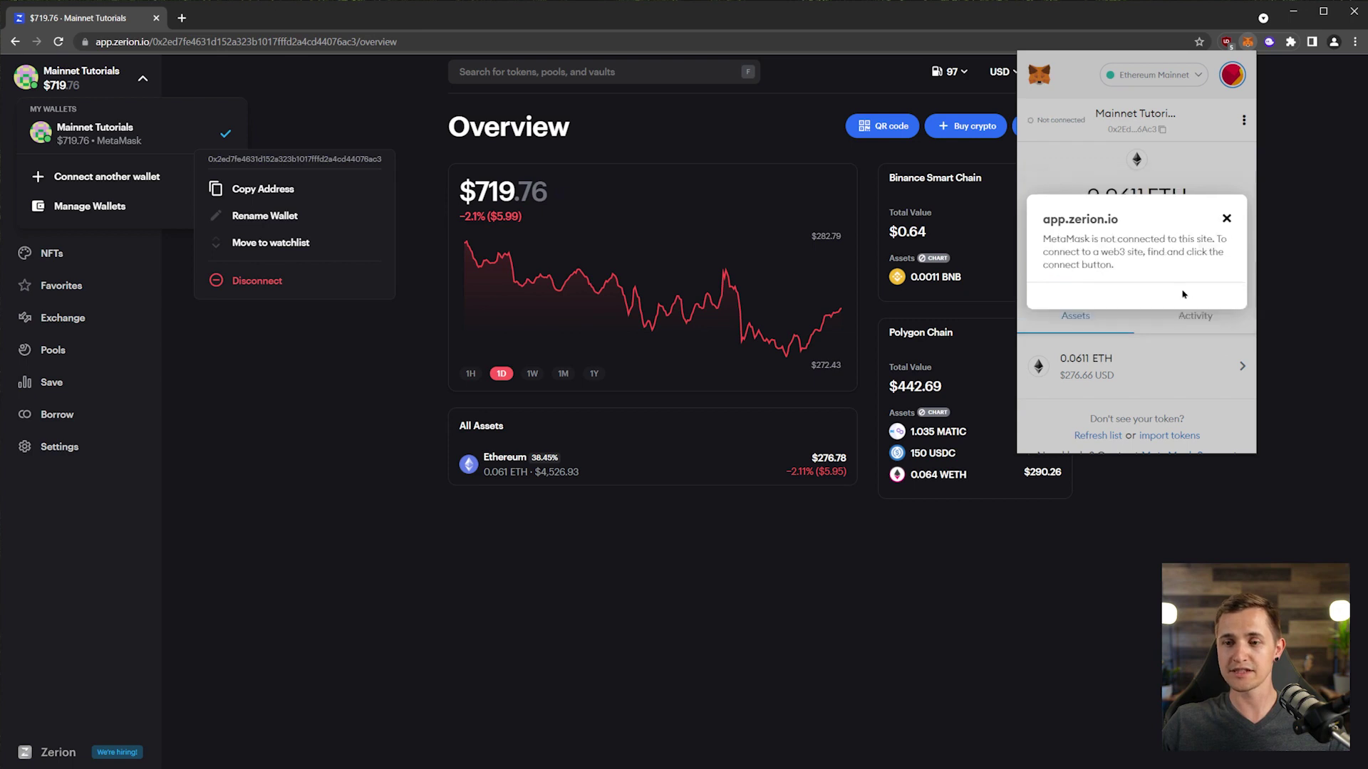
pyautogui.click(1251, 501)
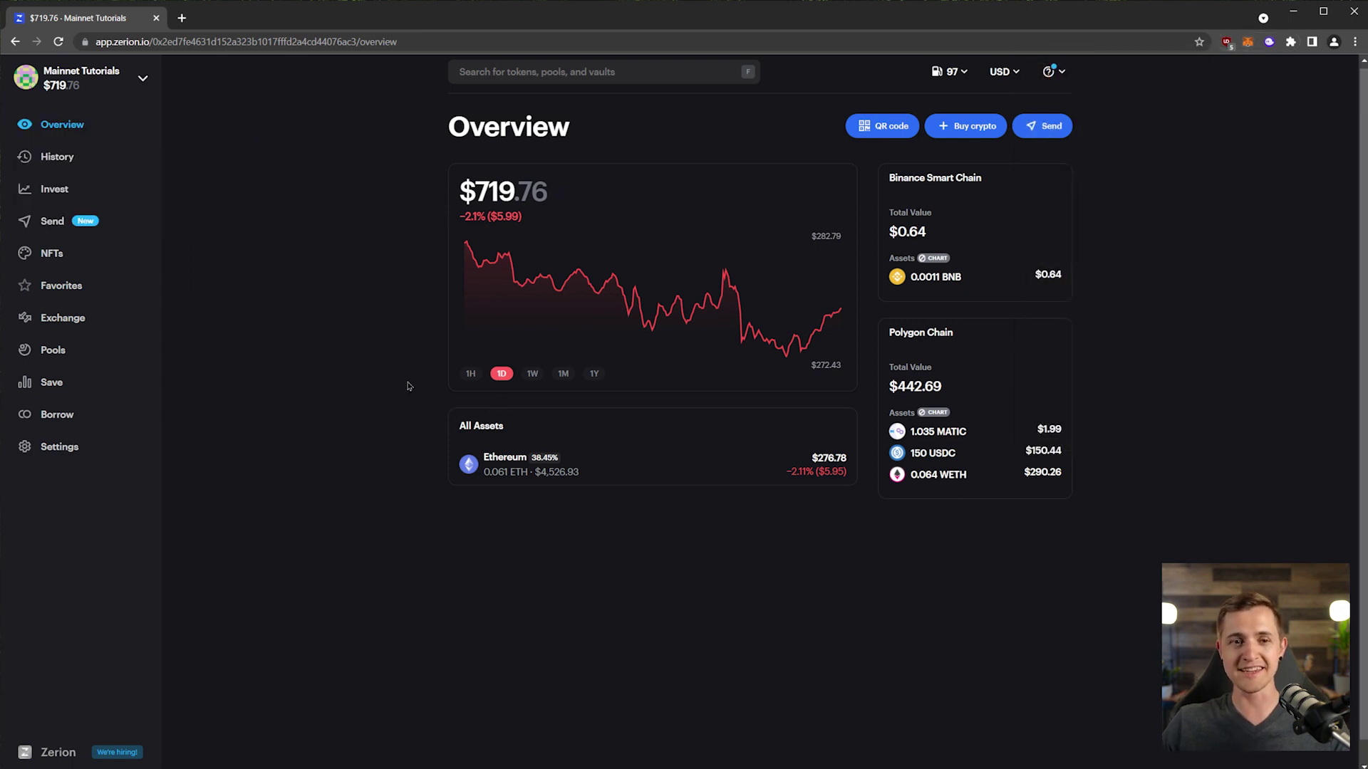
# Disconnect the Mainnet Tutorials wallet in Zerion, confirm it, and open a new browser tab.
pyautogui.click(100, 75)
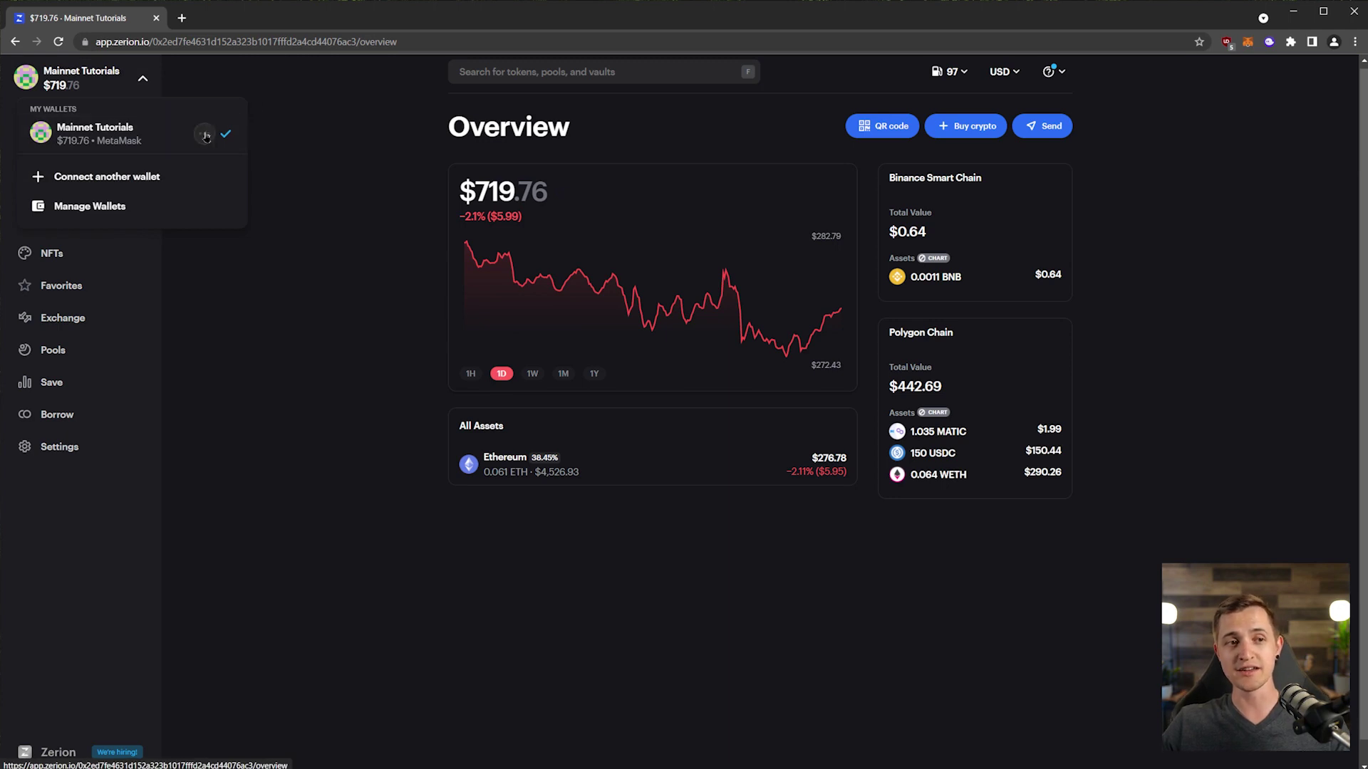
pyautogui.click(197, 128)
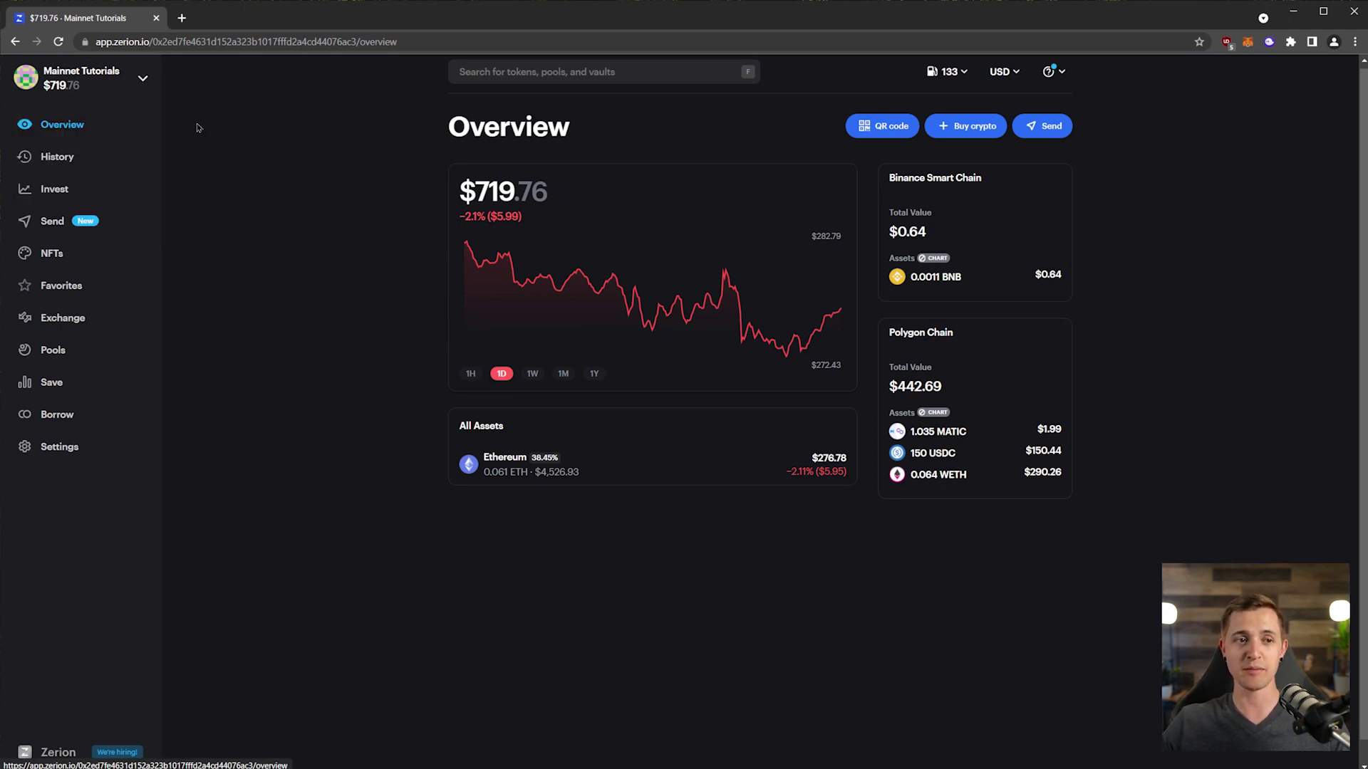
pyautogui.click(143, 79)
pyautogui.click(204, 136)
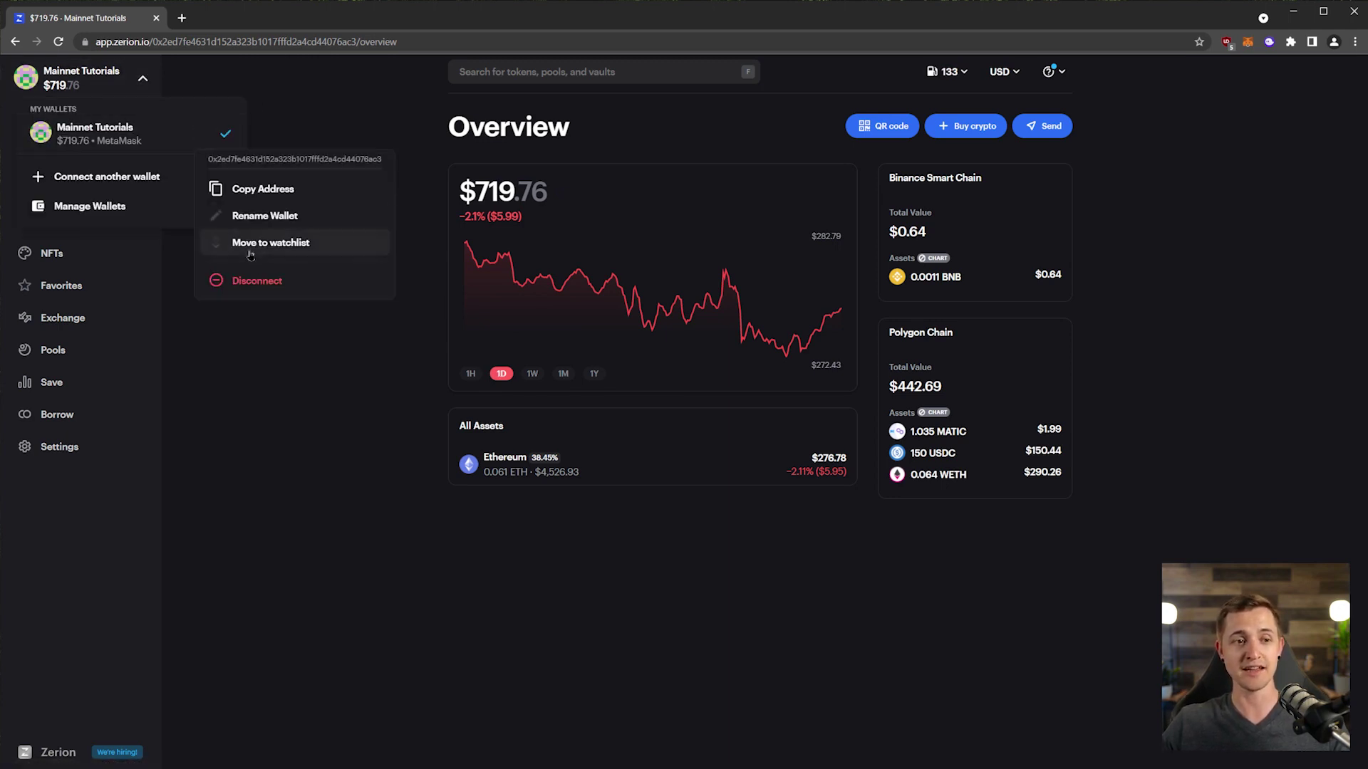
pyautogui.click(262, 283)
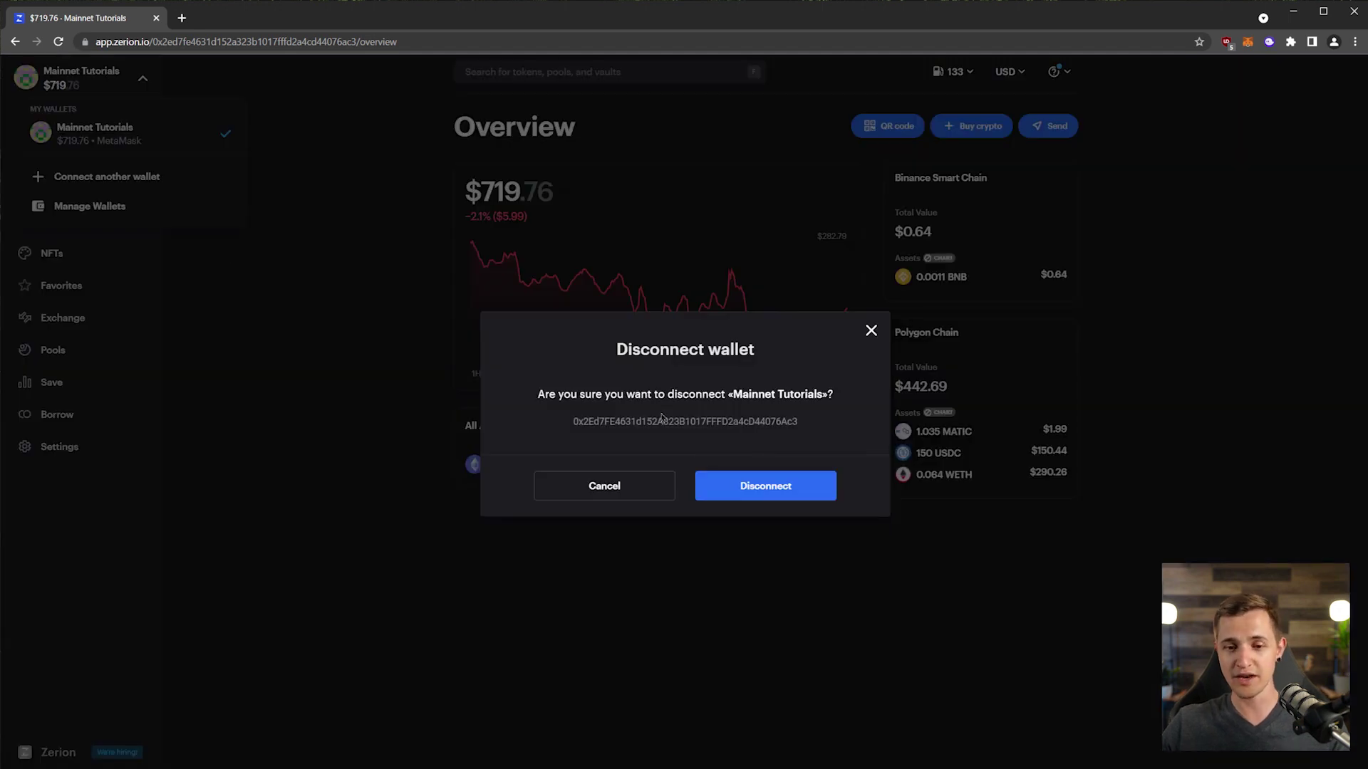
pyautogui.click(784, 488)
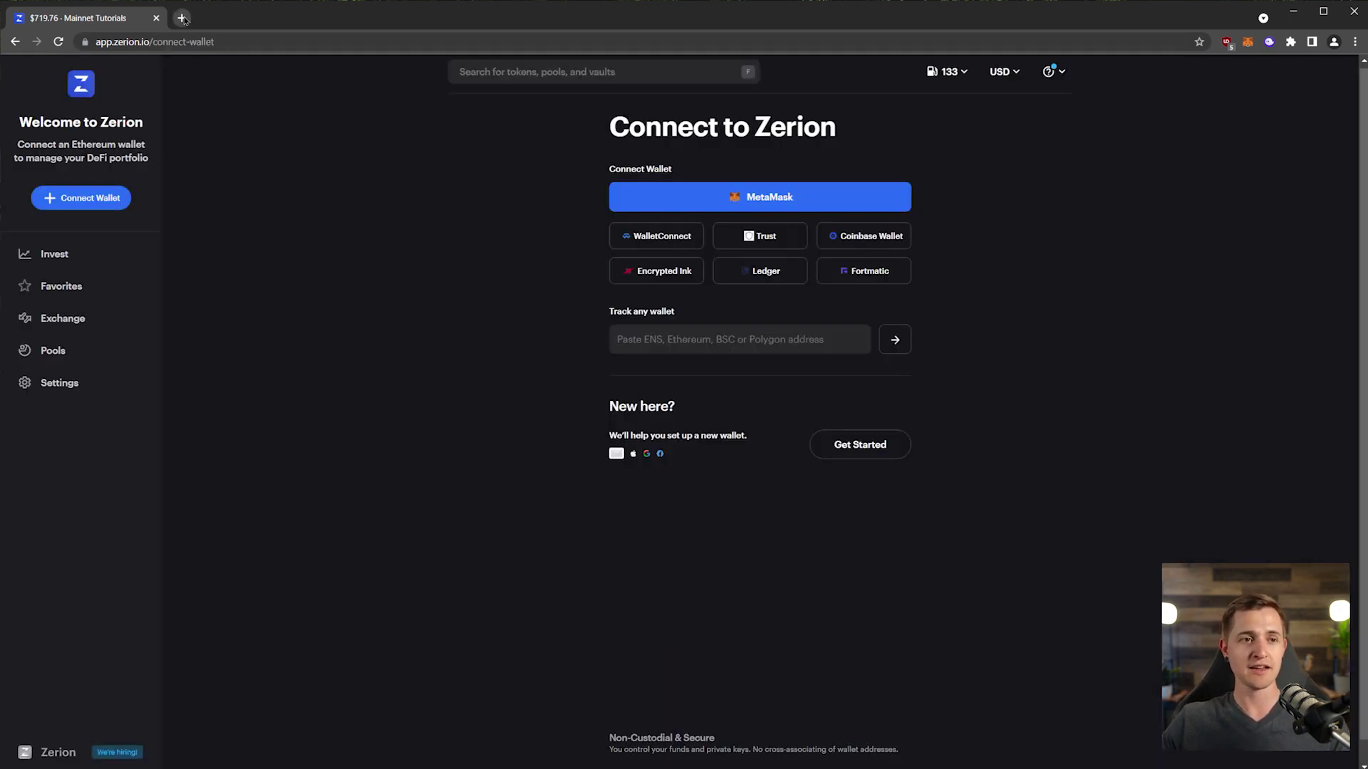
pyautogui.click(181, 18)
# Open zapper.fi and connect MetaMask's Mainnet Tutorials account, showing a $720.85 net worth.
pyautogui.write('zapper.fi')
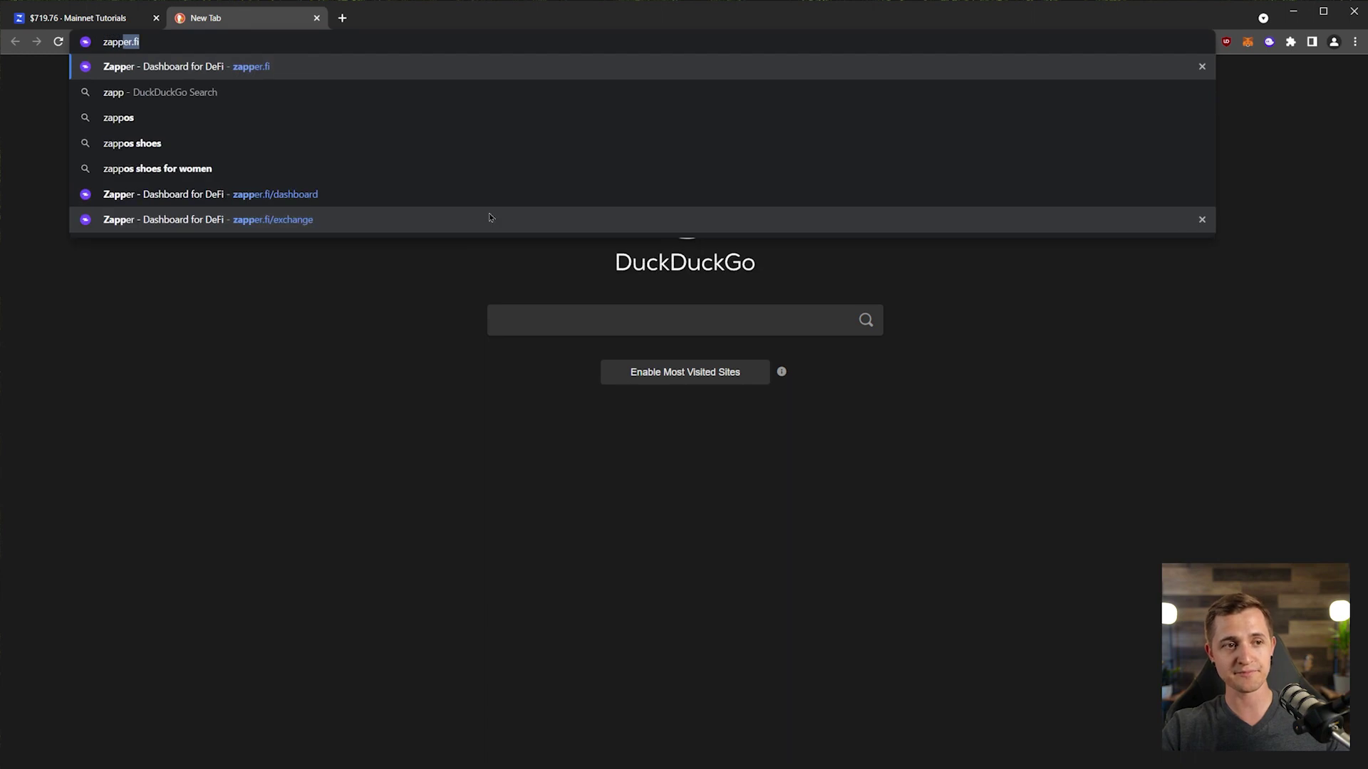
pyautogui.press('Return')
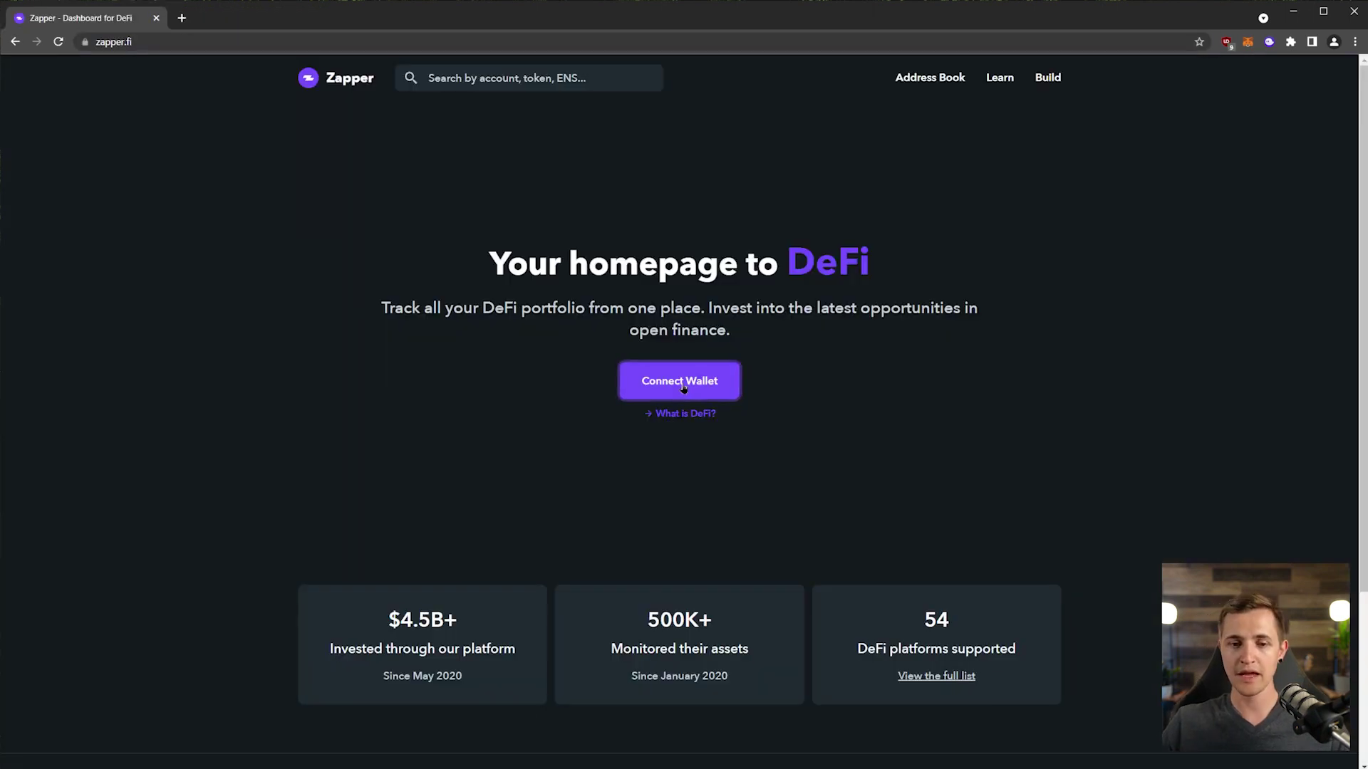
pyautogui.click(679, 379)
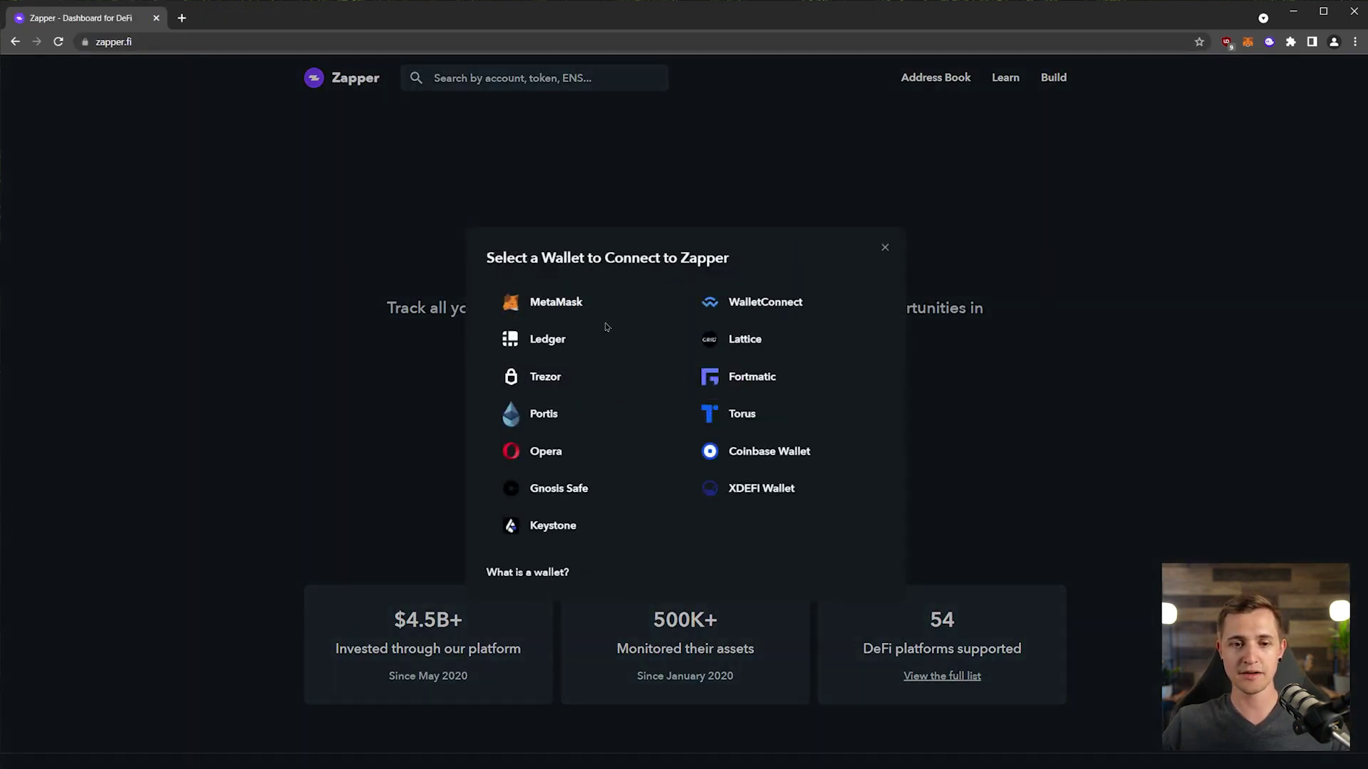
pyautogui.click(602, 305)
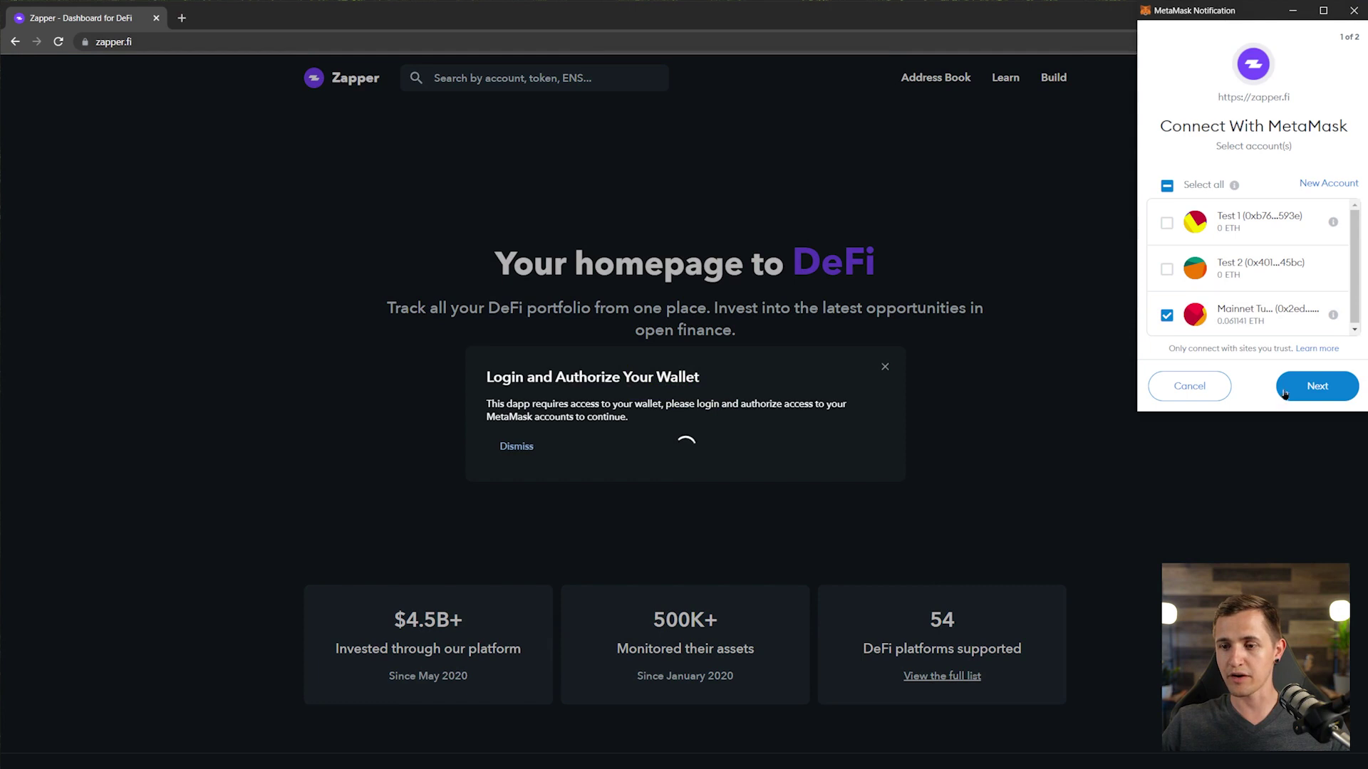
pyautogui.click(1293, 392)
pyautogui.click(1293, 392)
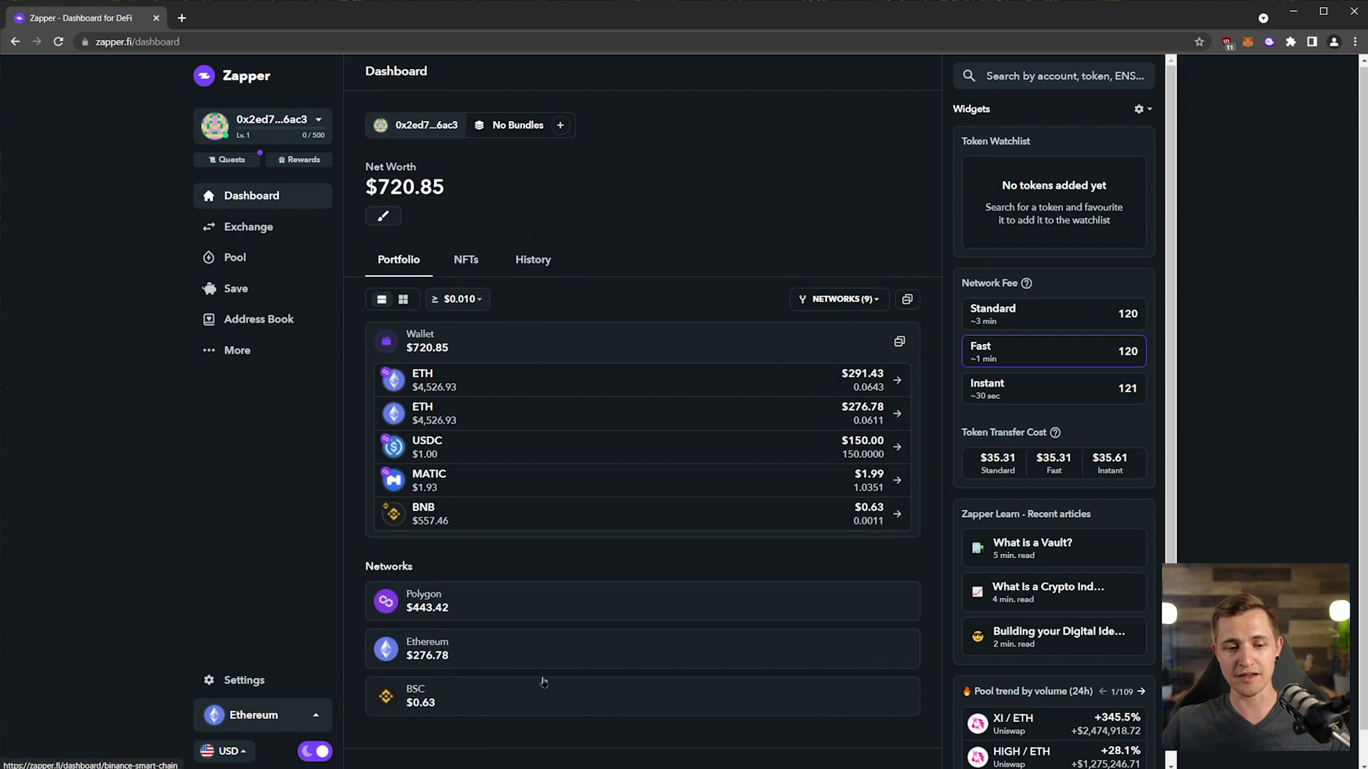
pyautogui.scroll(-1, 421, 588)
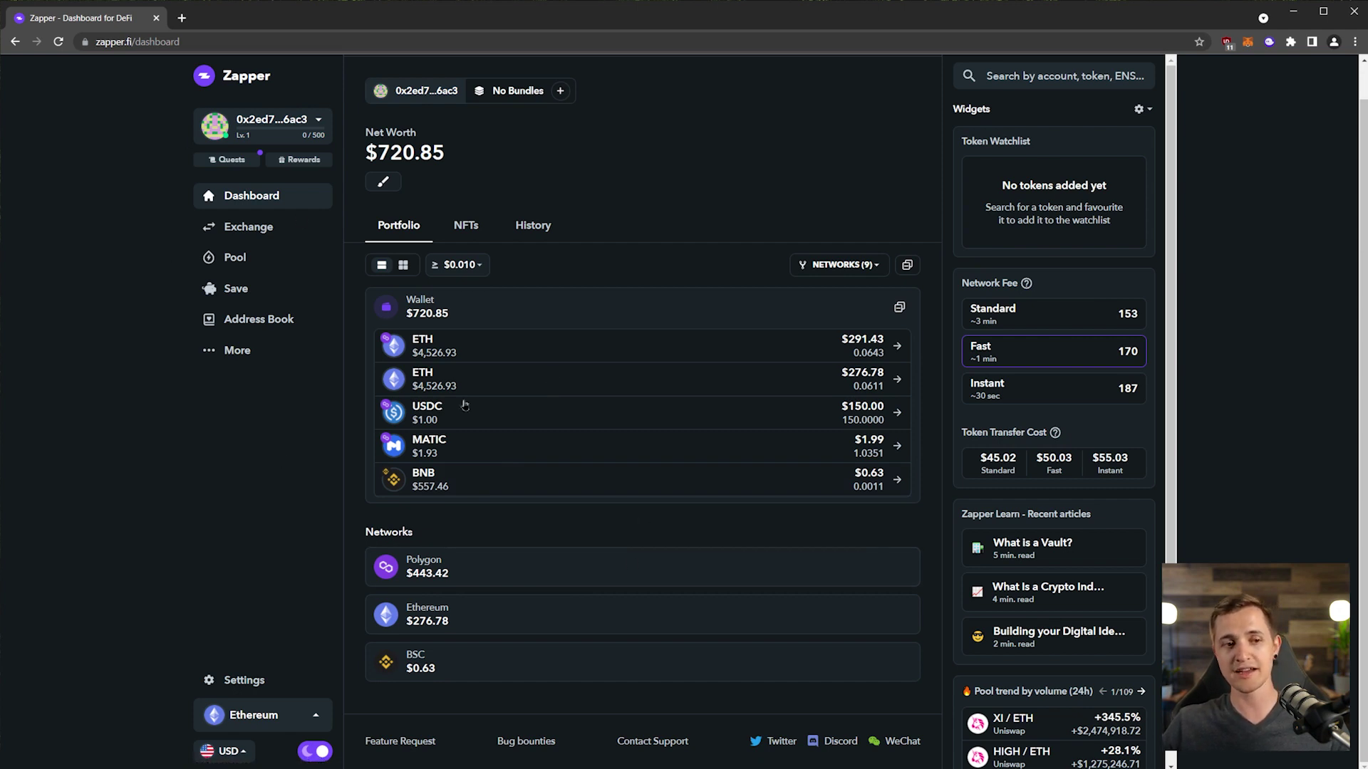
pyautogui.click(240, 225)
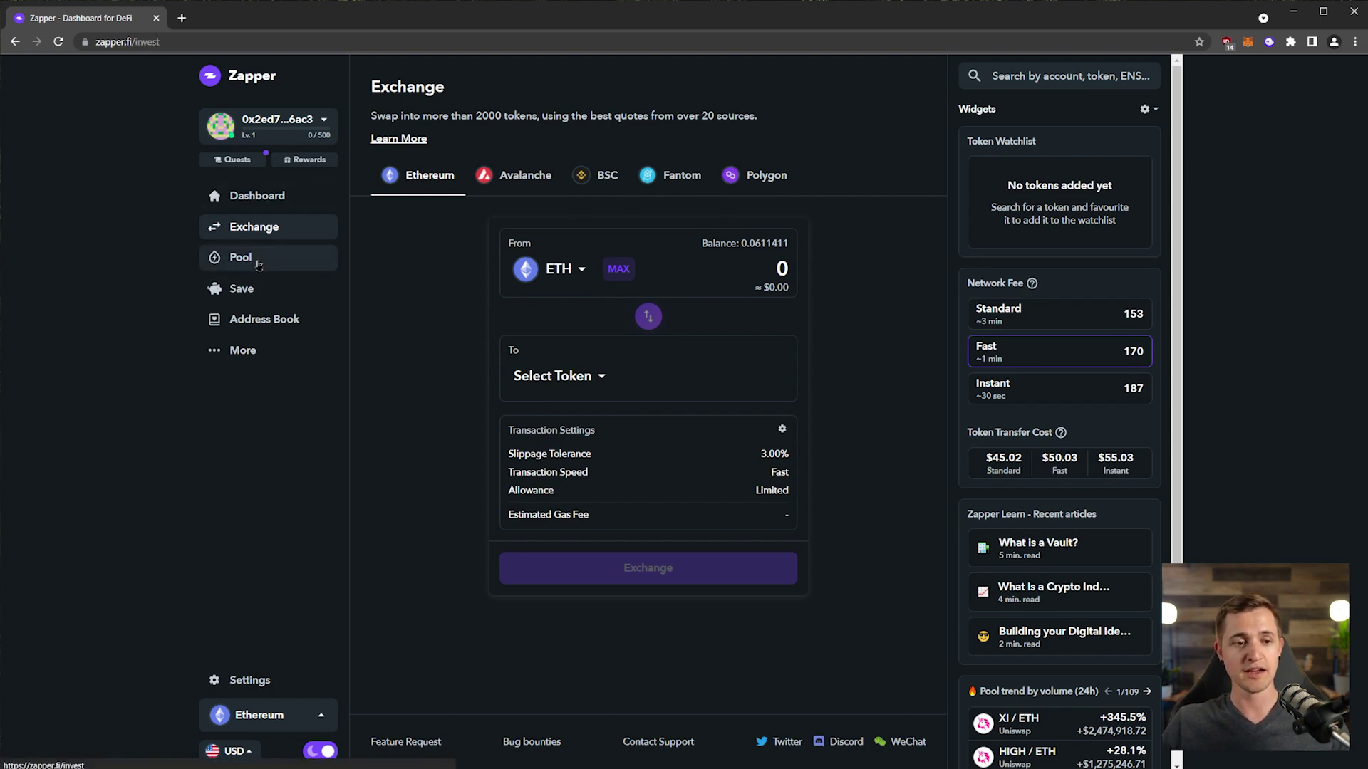
# Browse Zapper's Pool, Save and Address Book pages.
pyautogui.click(255, 263)
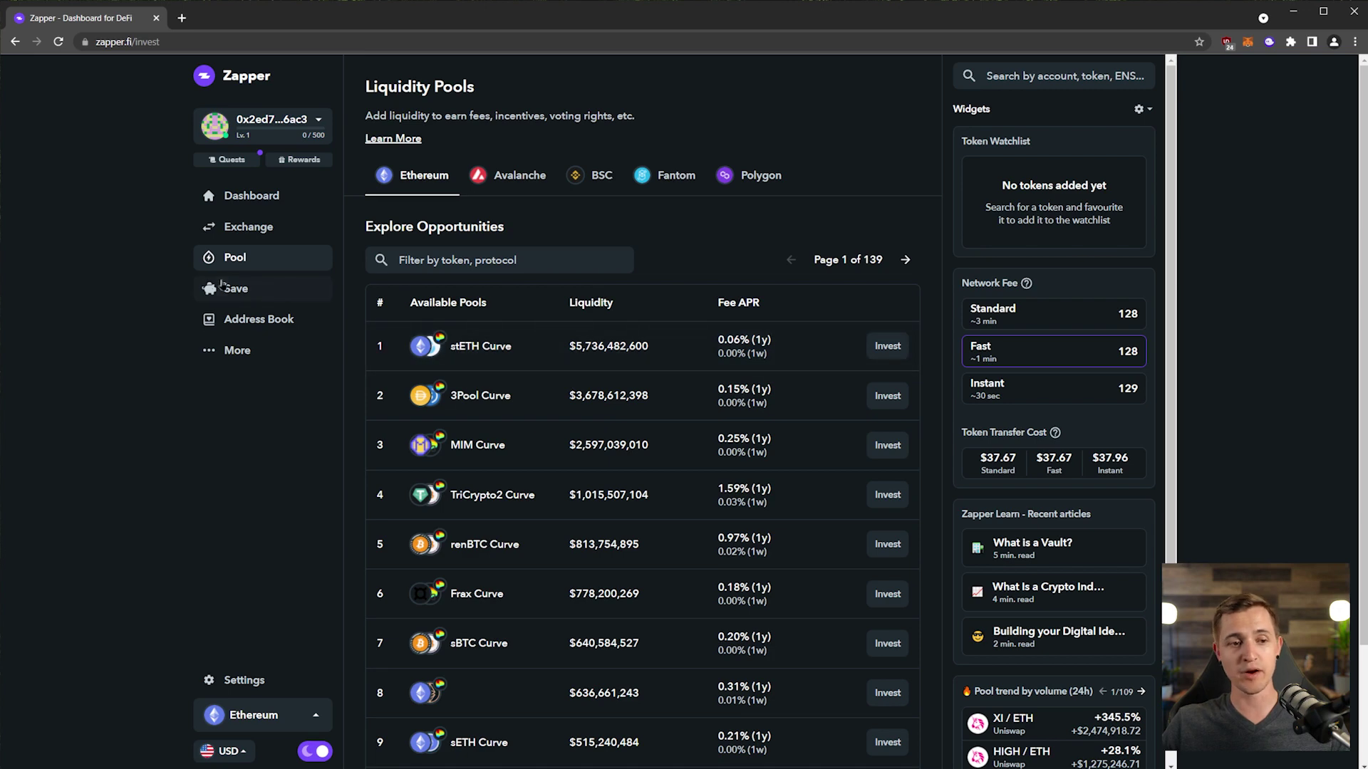
pyautogui.click(227, 289)
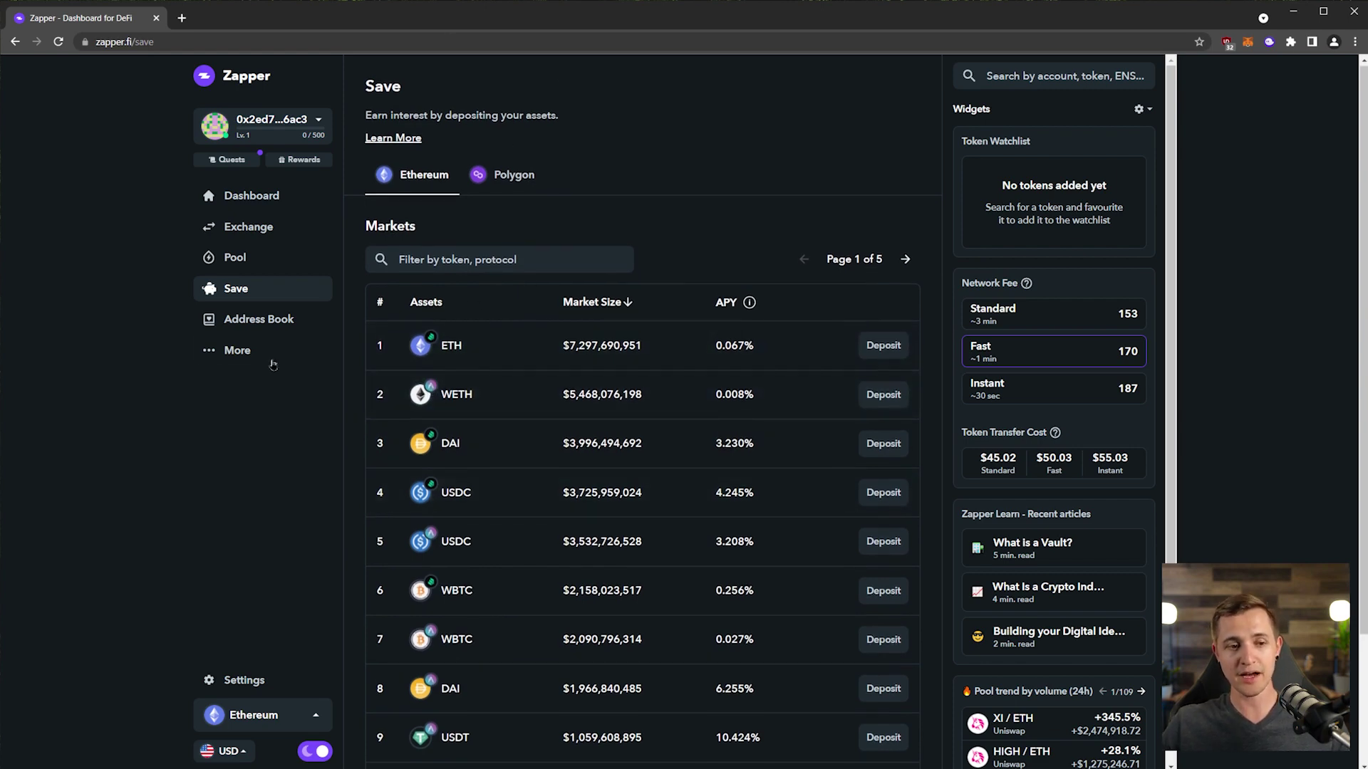
pyautogui.click(274, 319)
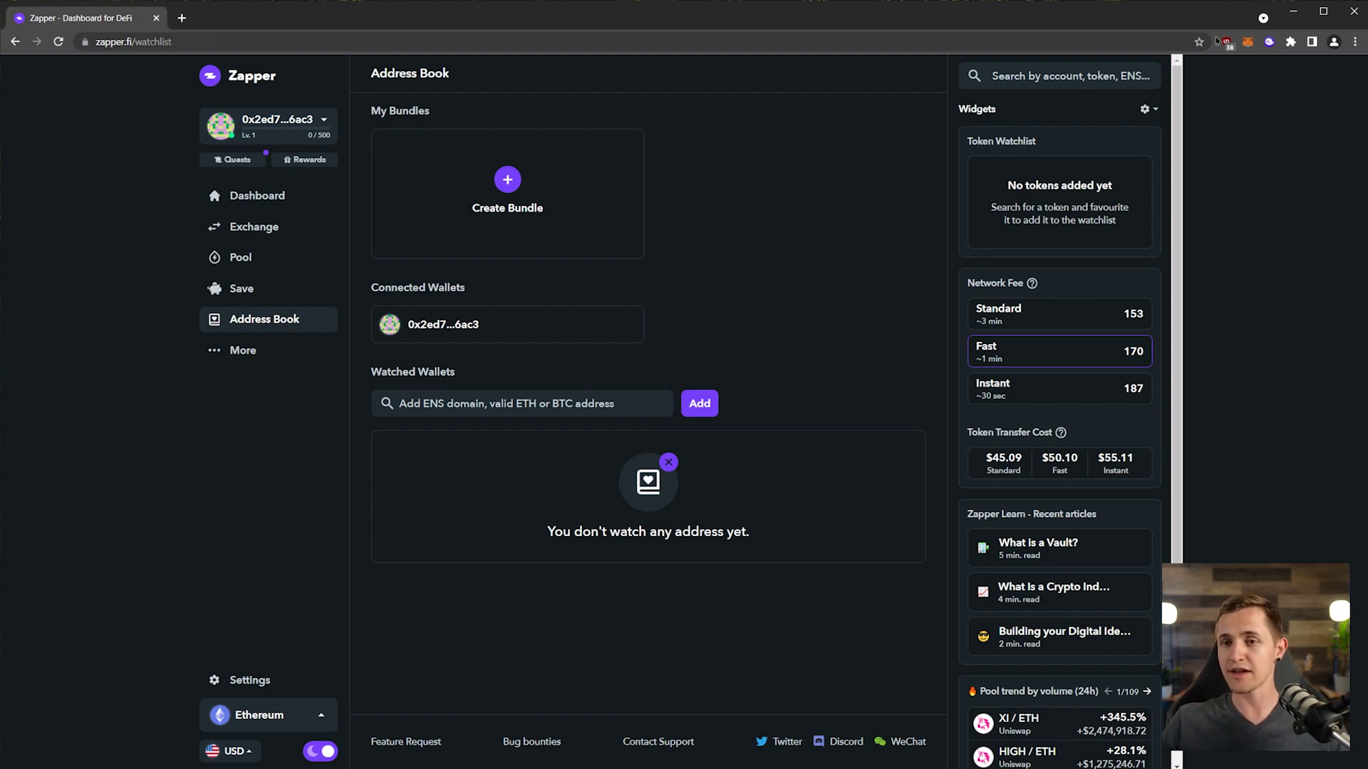
pyautogui.click(1245, 43)
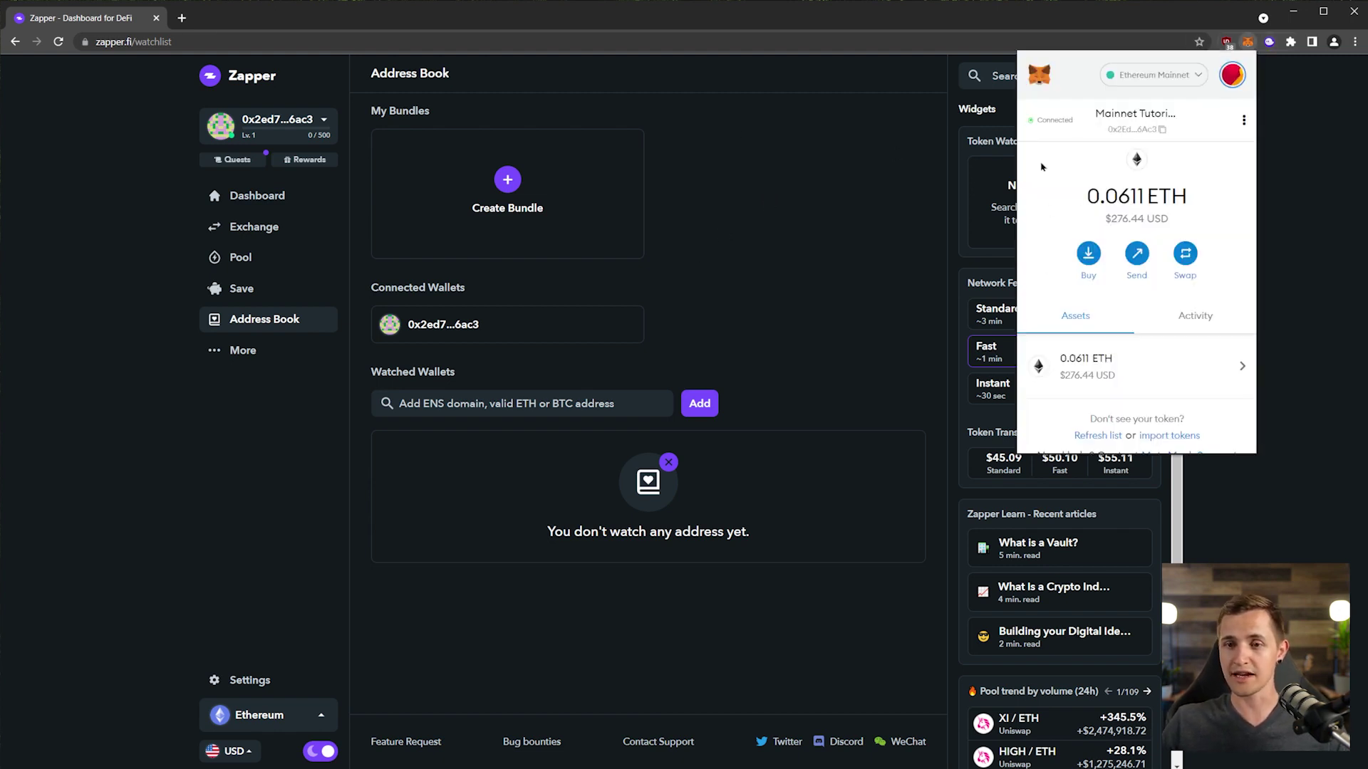
# Disconnect the account from zapper.fi in MetaMask and recheck the connection.
pyautogui.click(1050, 120)
pyautogui.click(1224, 265)
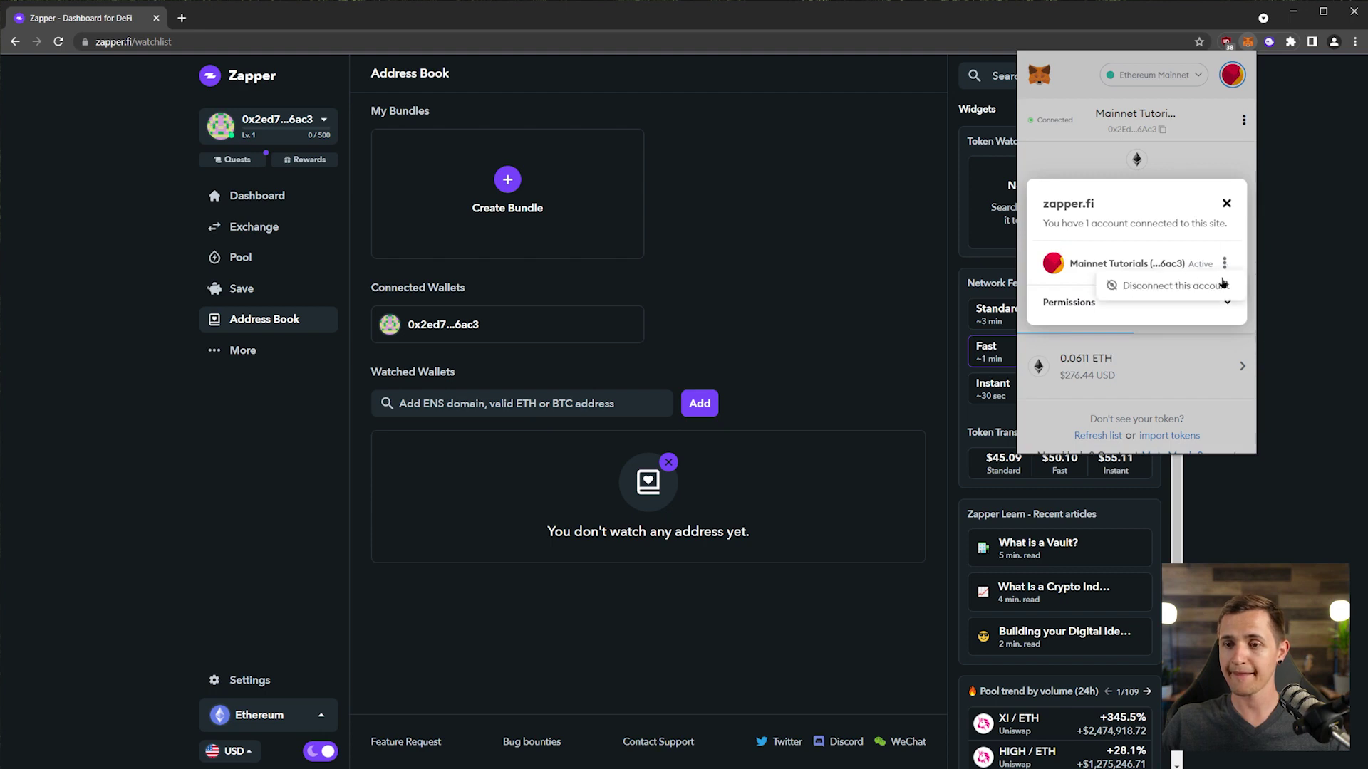
pyautogui.click(1210, 290)
pyautogui.click(843, 232)
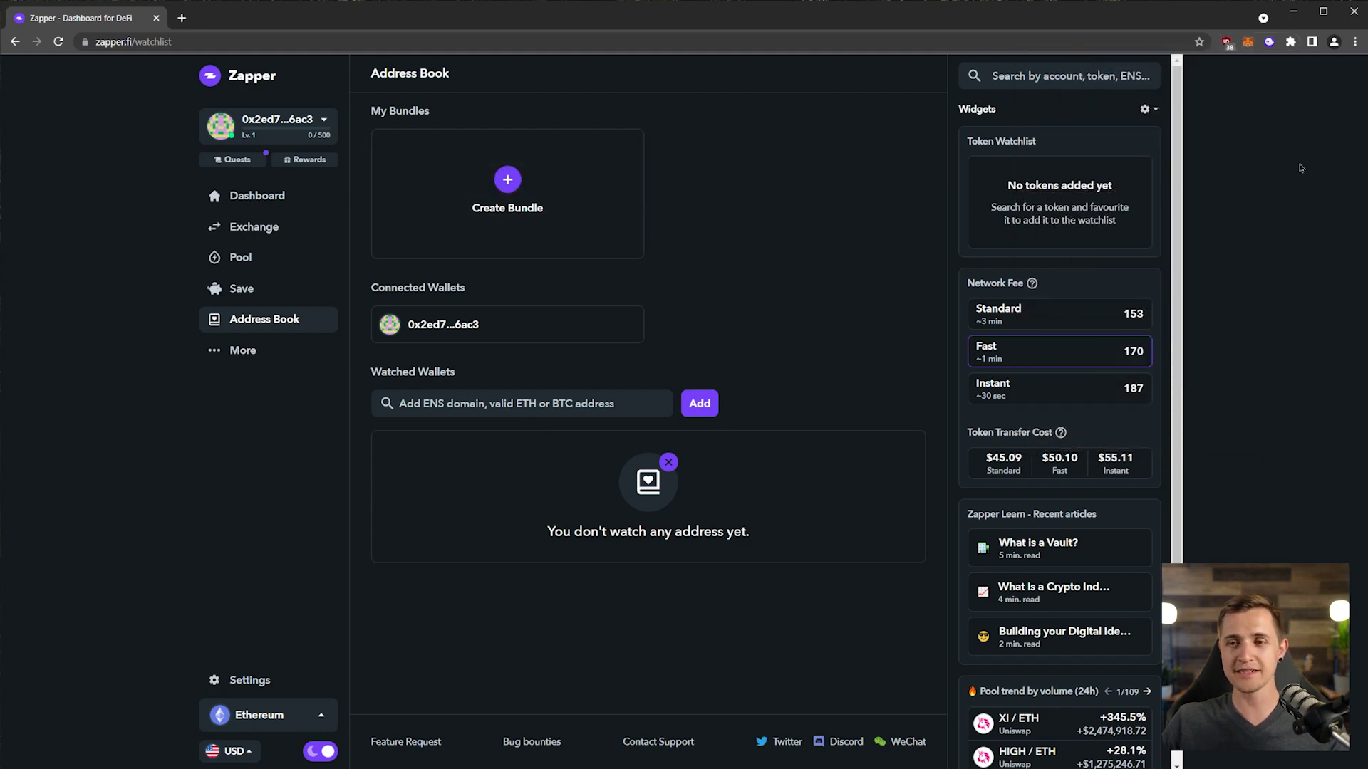
pyautogui.click(1246, 43)
pyautogui.click(864, 186)
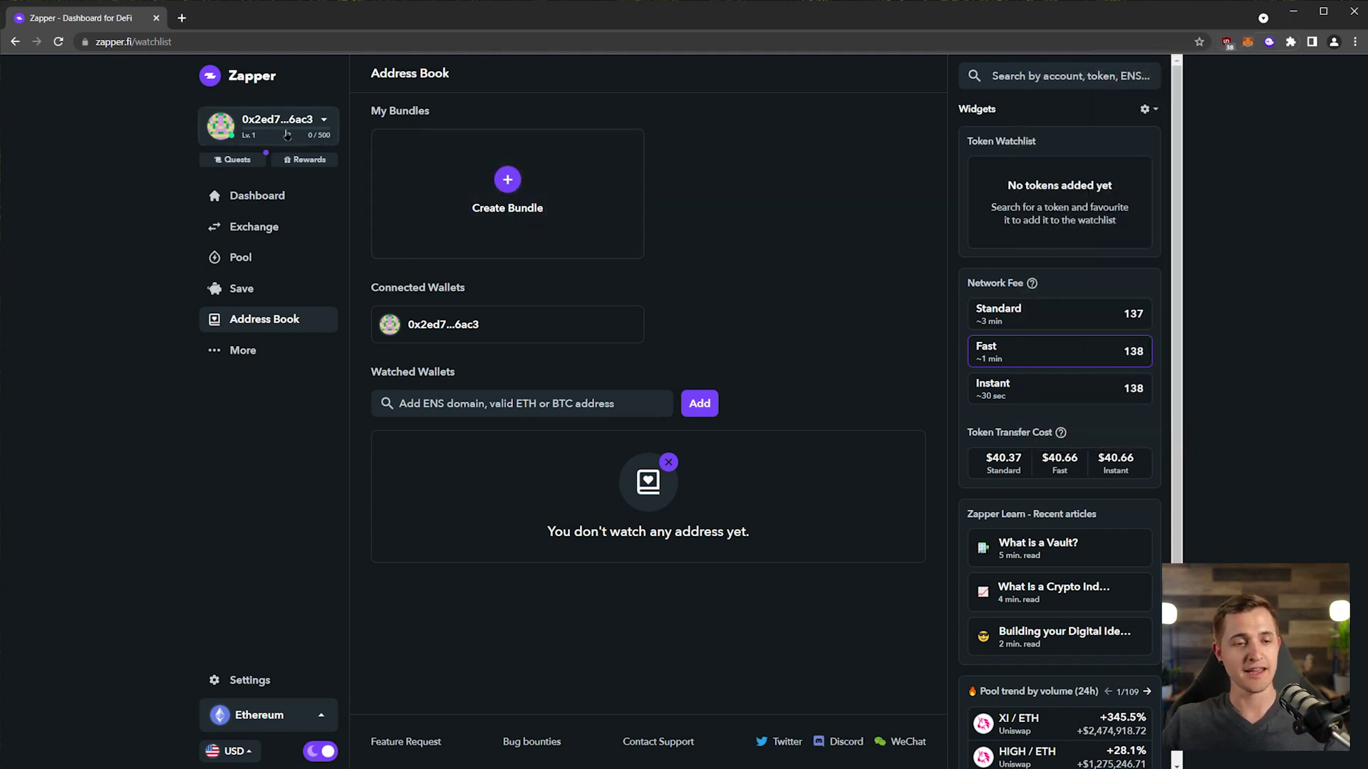
# Log out of all Zapper accounts via Exit, then open a new browser tab.
pyautogui.click(300, 128)
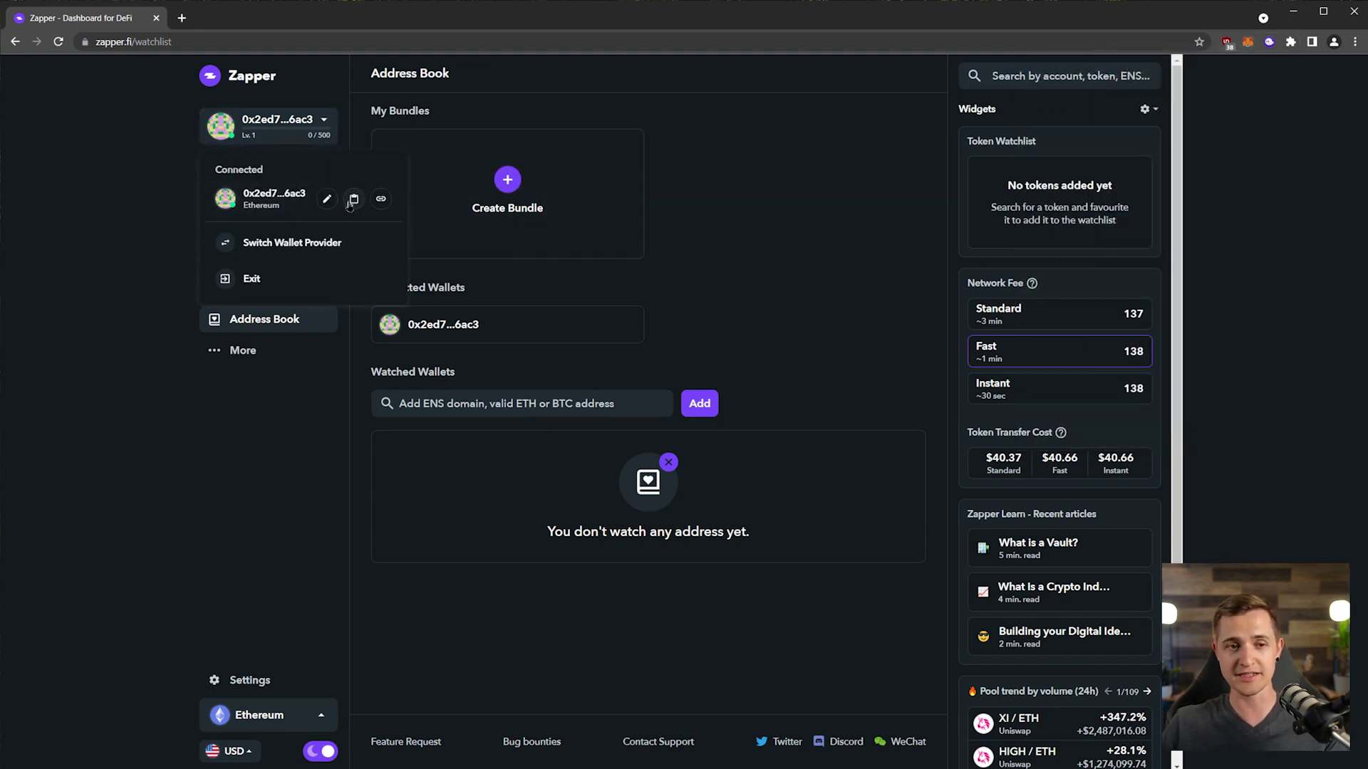
pyautogui.click(250, 280)
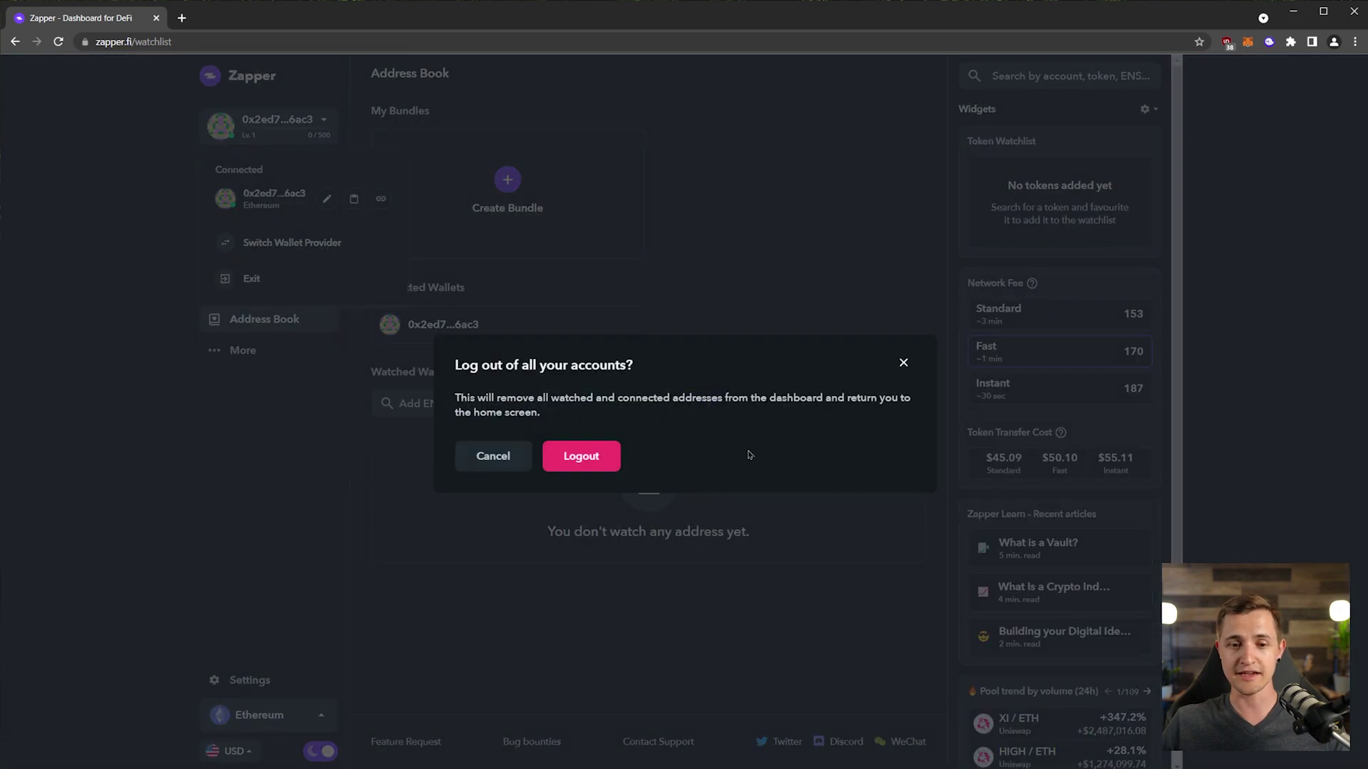
pyautogui.click(577, 451)
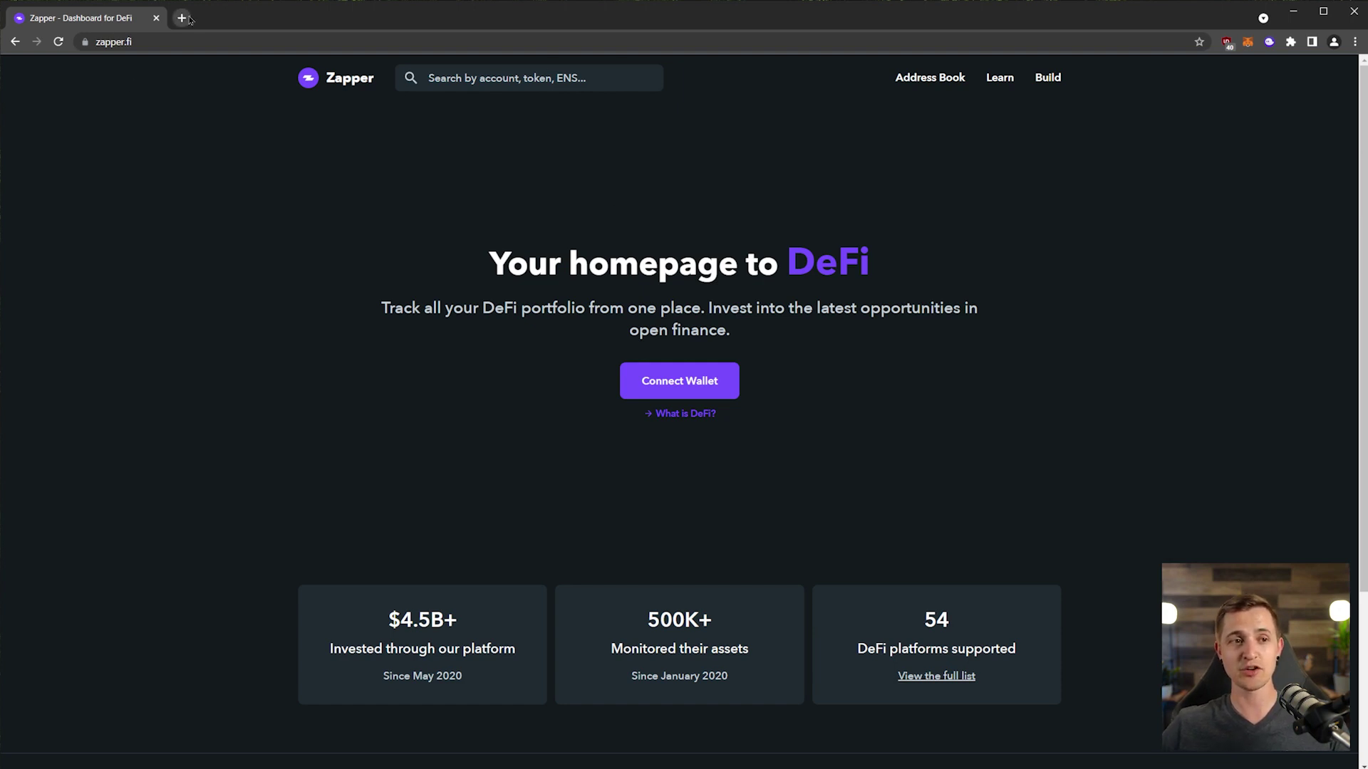
pyautogui.click(182, 18)
# Load rotki.com and scroll through its open-source, local-first portfolio tracker homepage.
pyautogui.write('rotki')
pyautogui.press('Return')
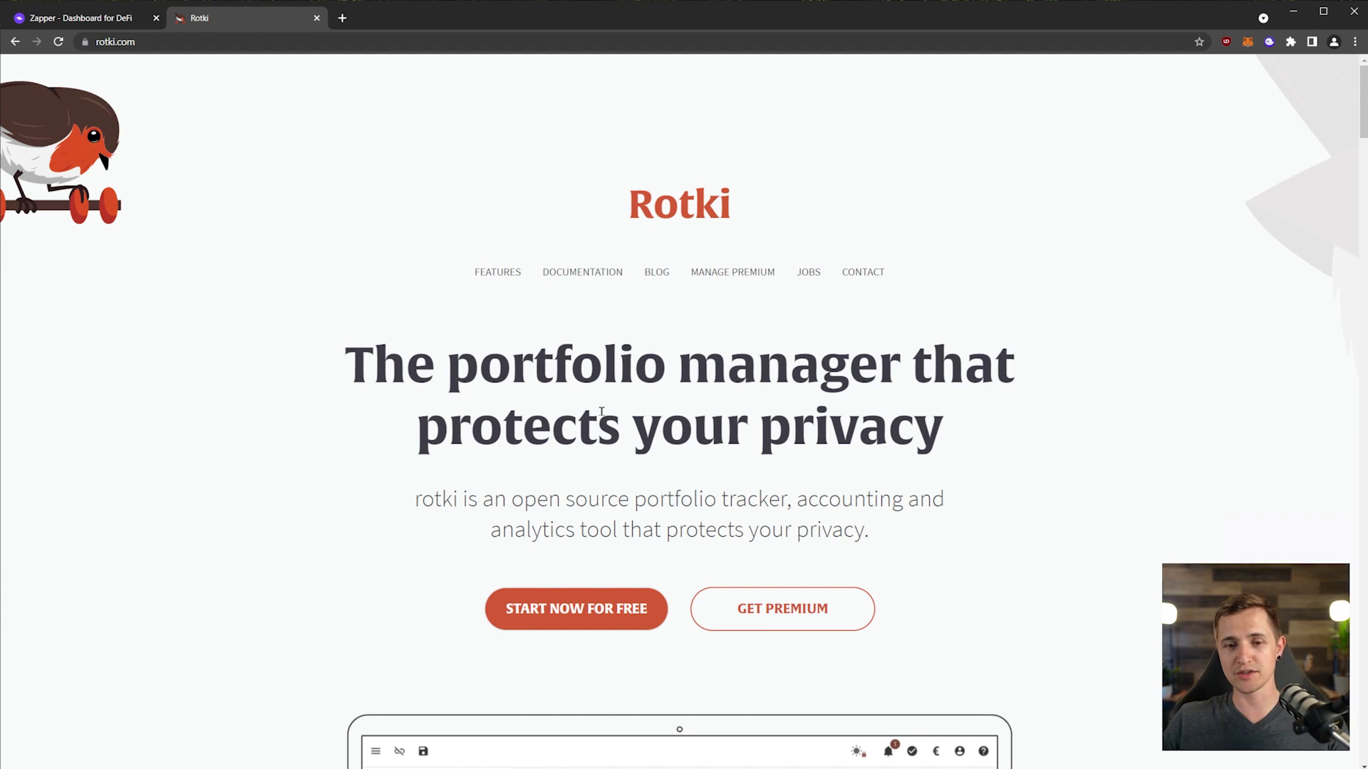
pyautogui.scroll(-2, 741, 409)
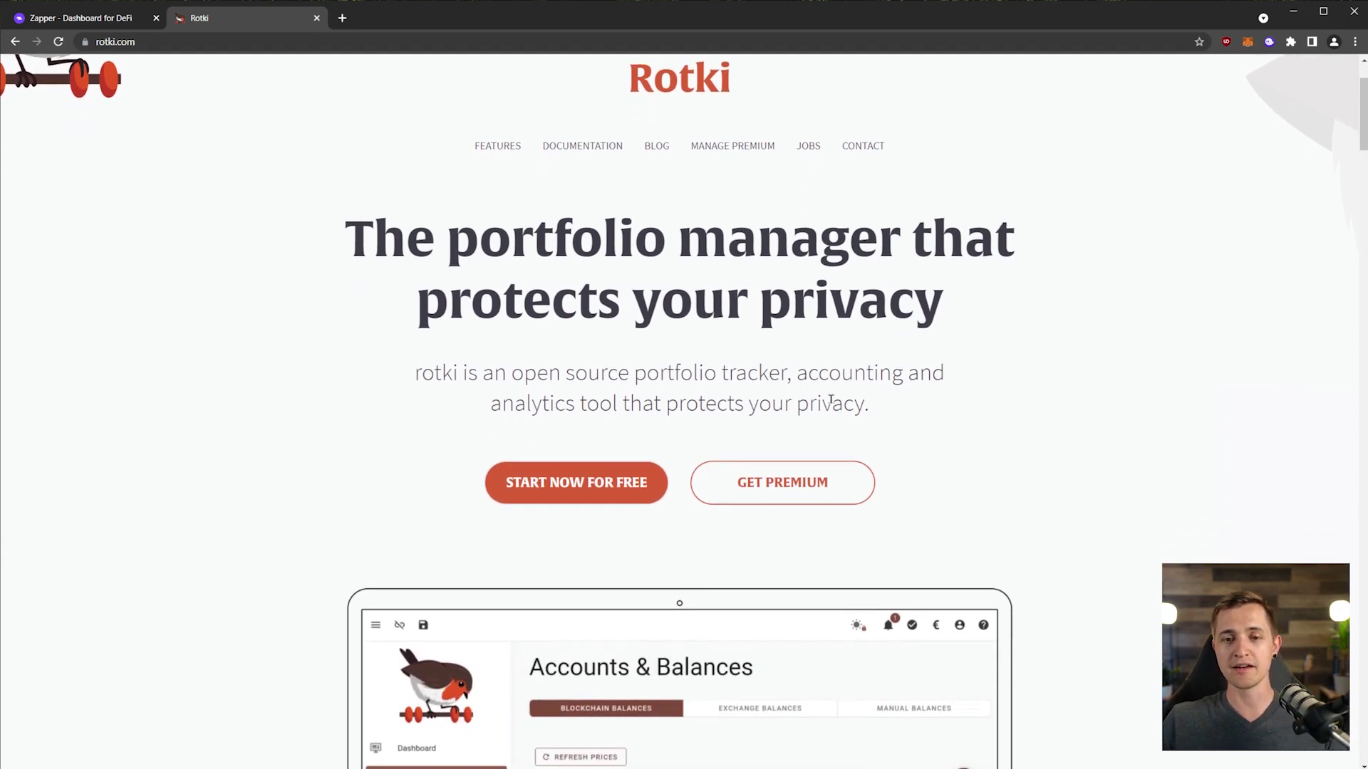
pyautogui.scroll(-2, 852, 396)
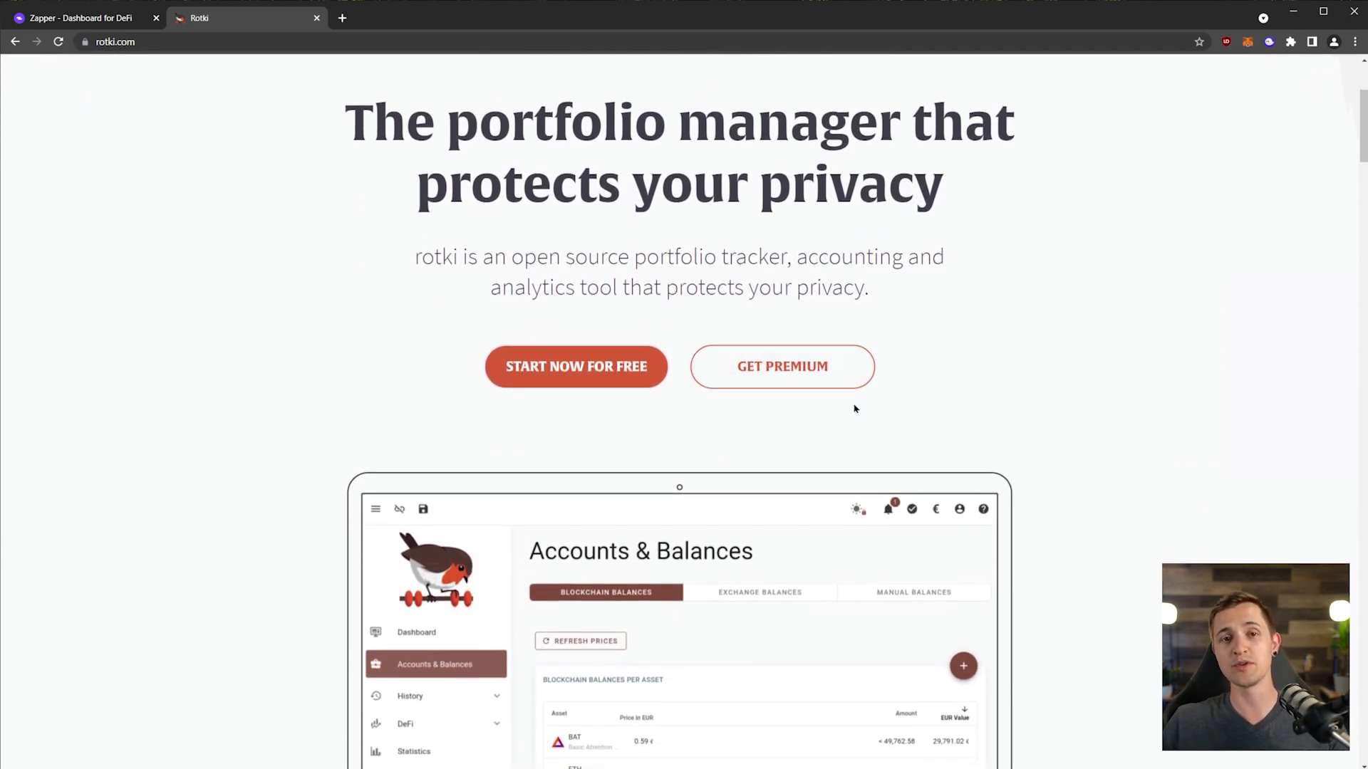
pyautogui.scroll(-4, 854, 408)
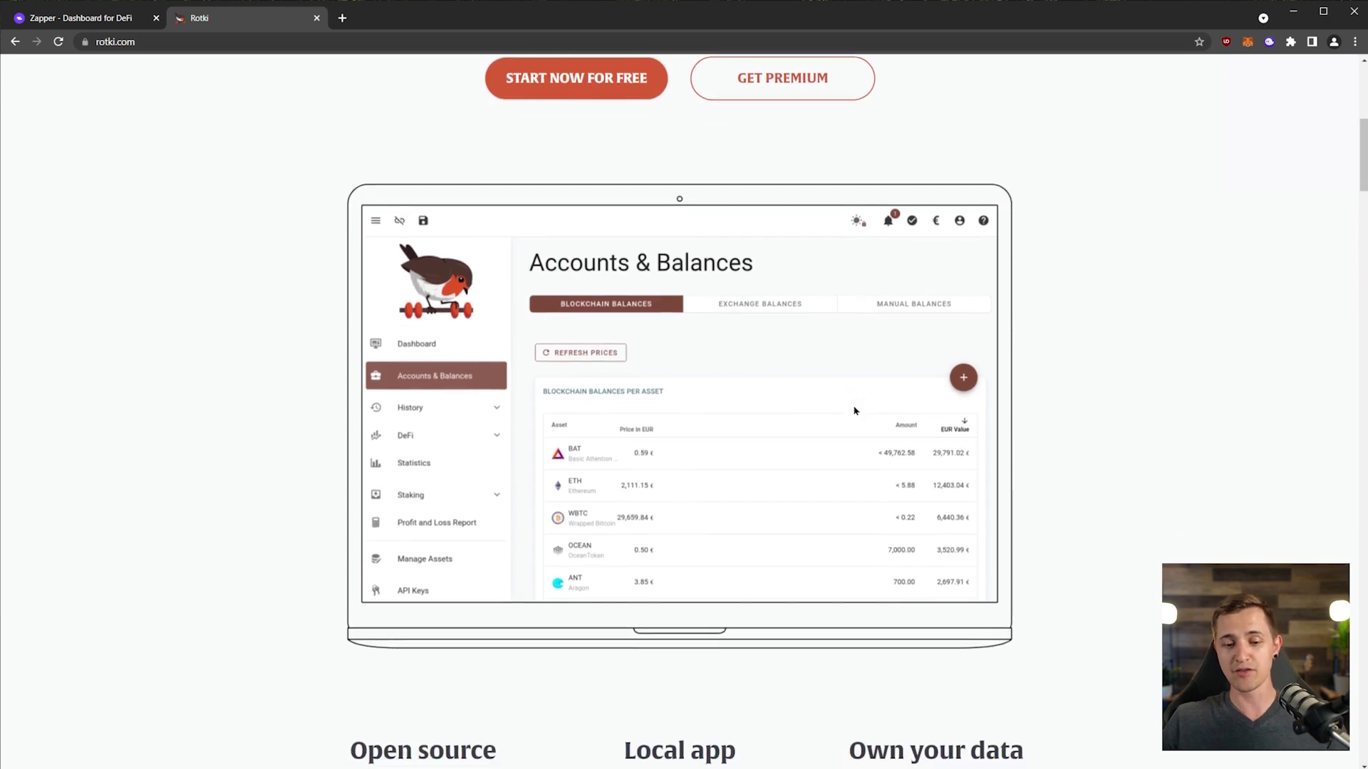
pyautogui.scroll(-4, 855, 411)
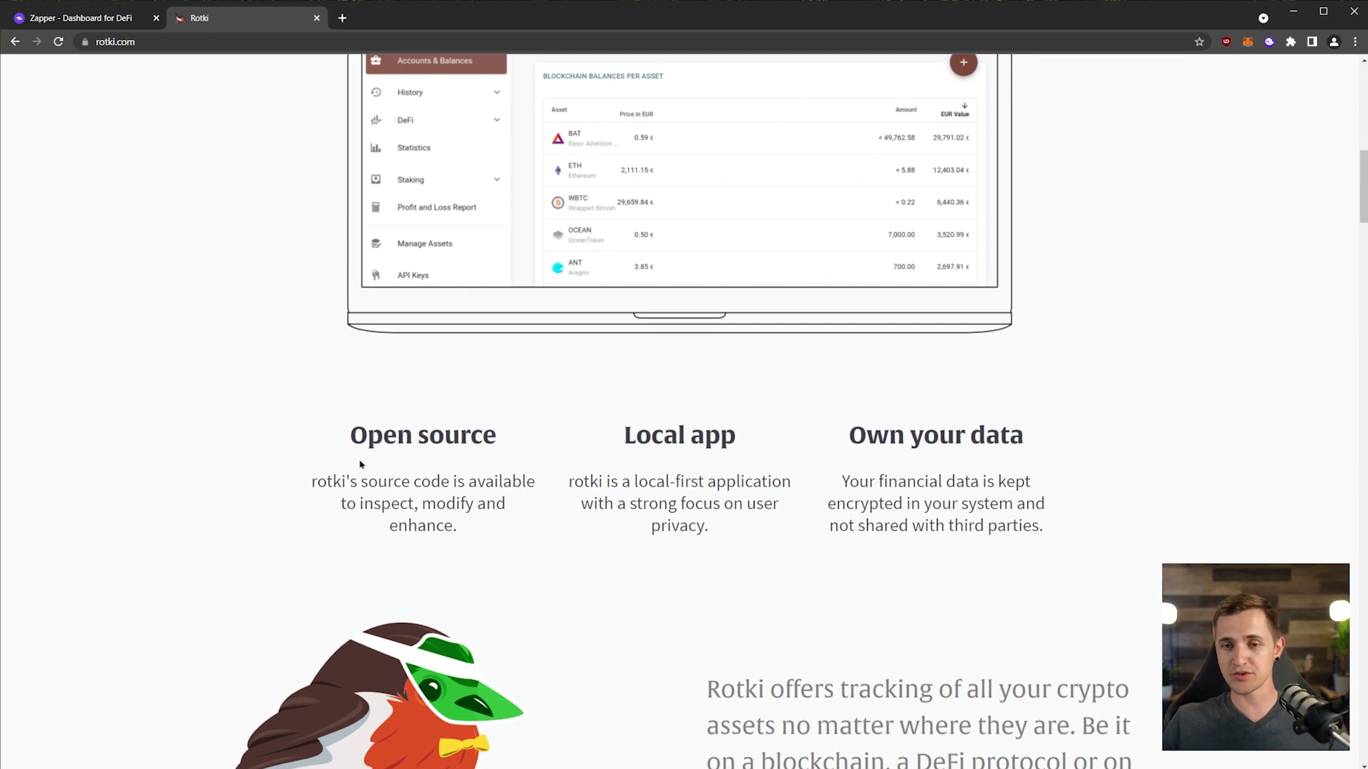
pyautogui.scroll(10, 858, 599)
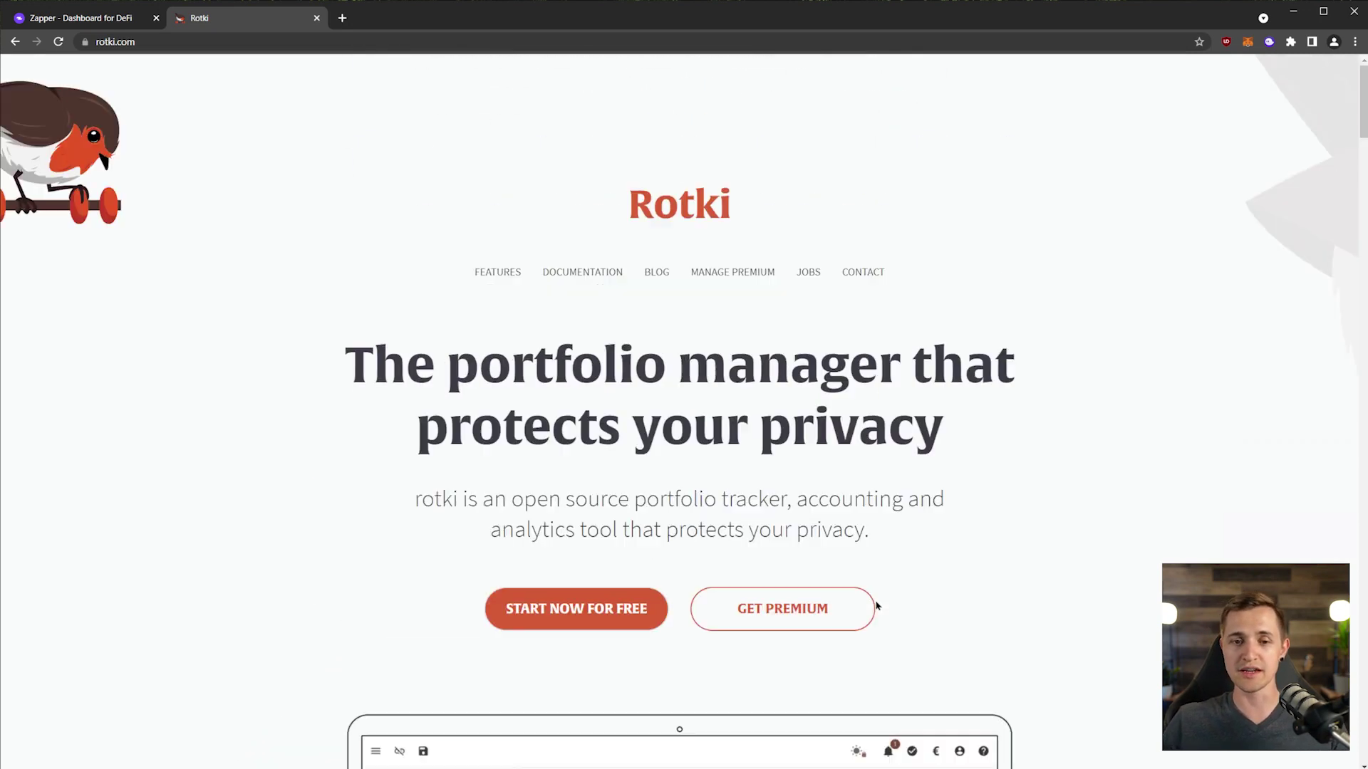
pyautogui.scroll(-10, 747, 645)
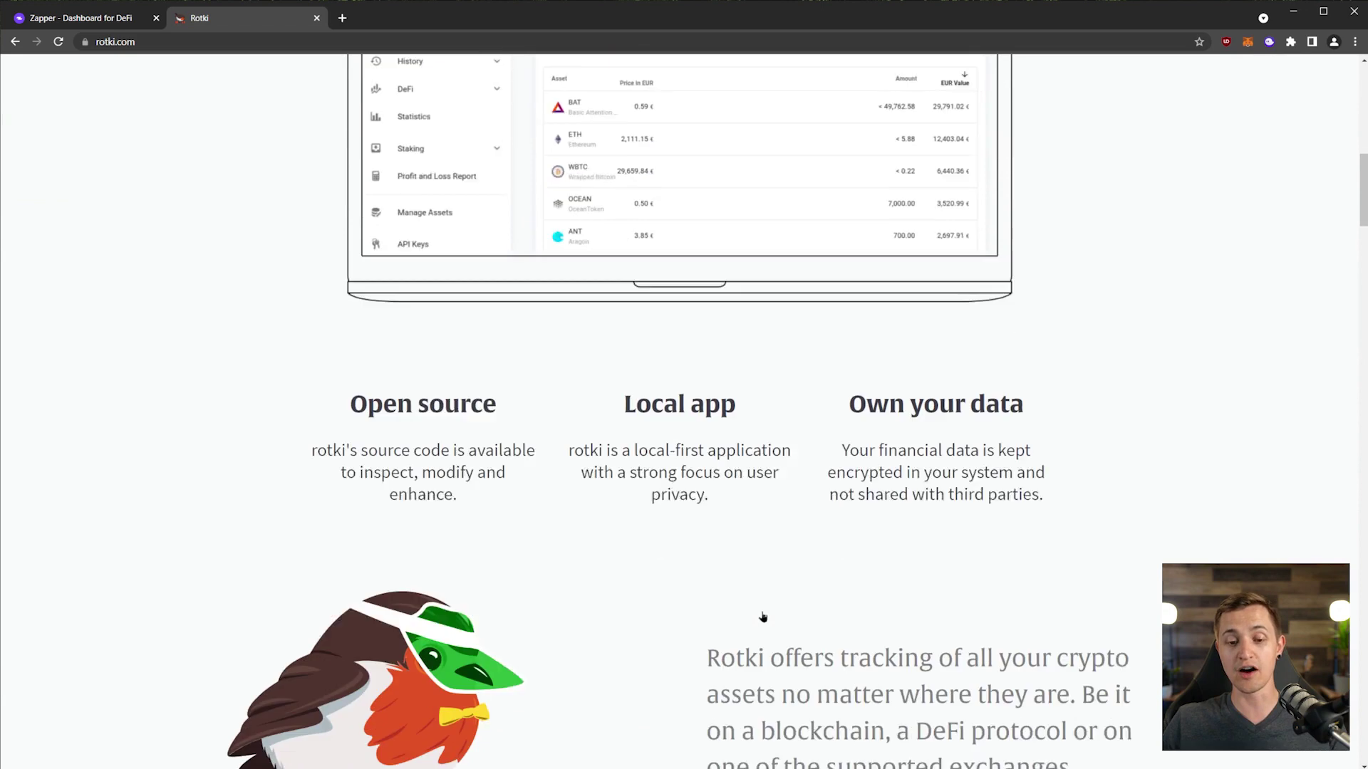
pyautogui.scroll(10, 699, 495)
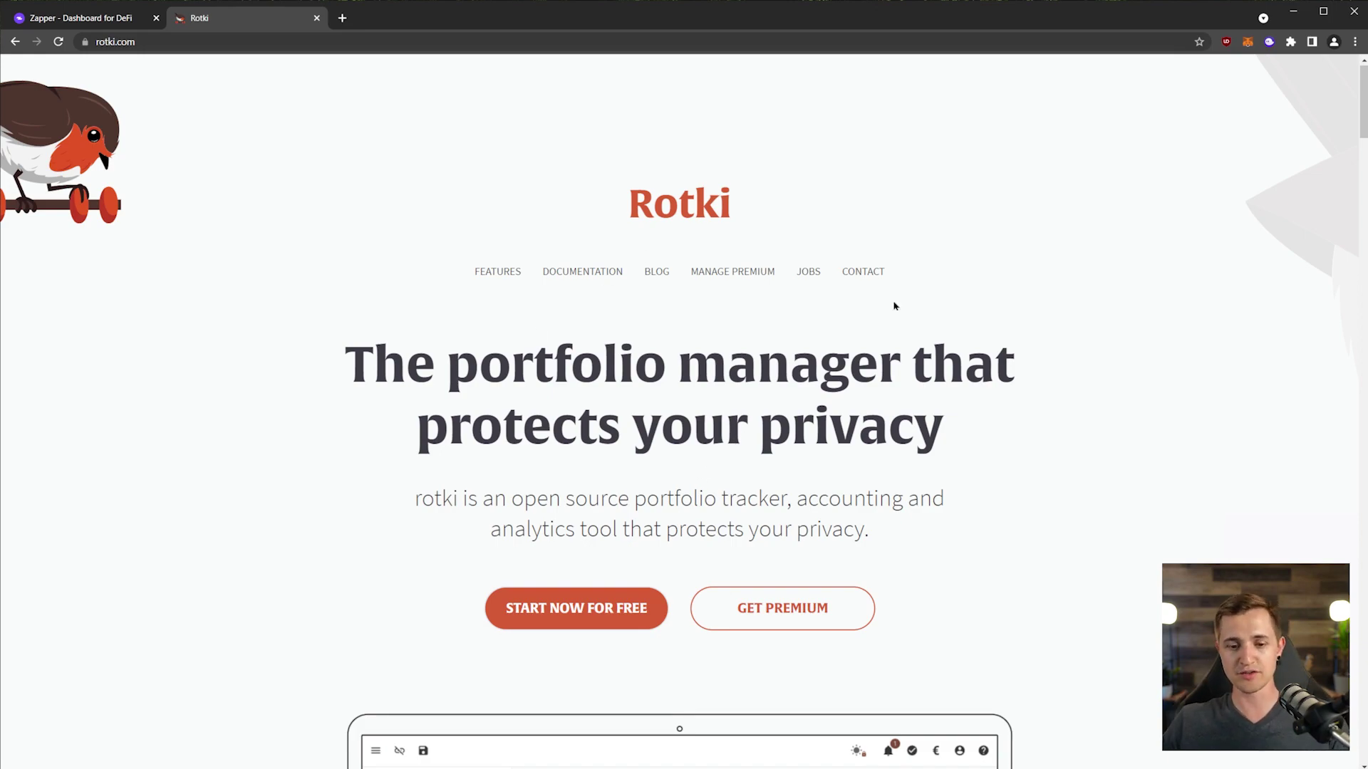
pyautogui.scroll(-10, 895, 307)
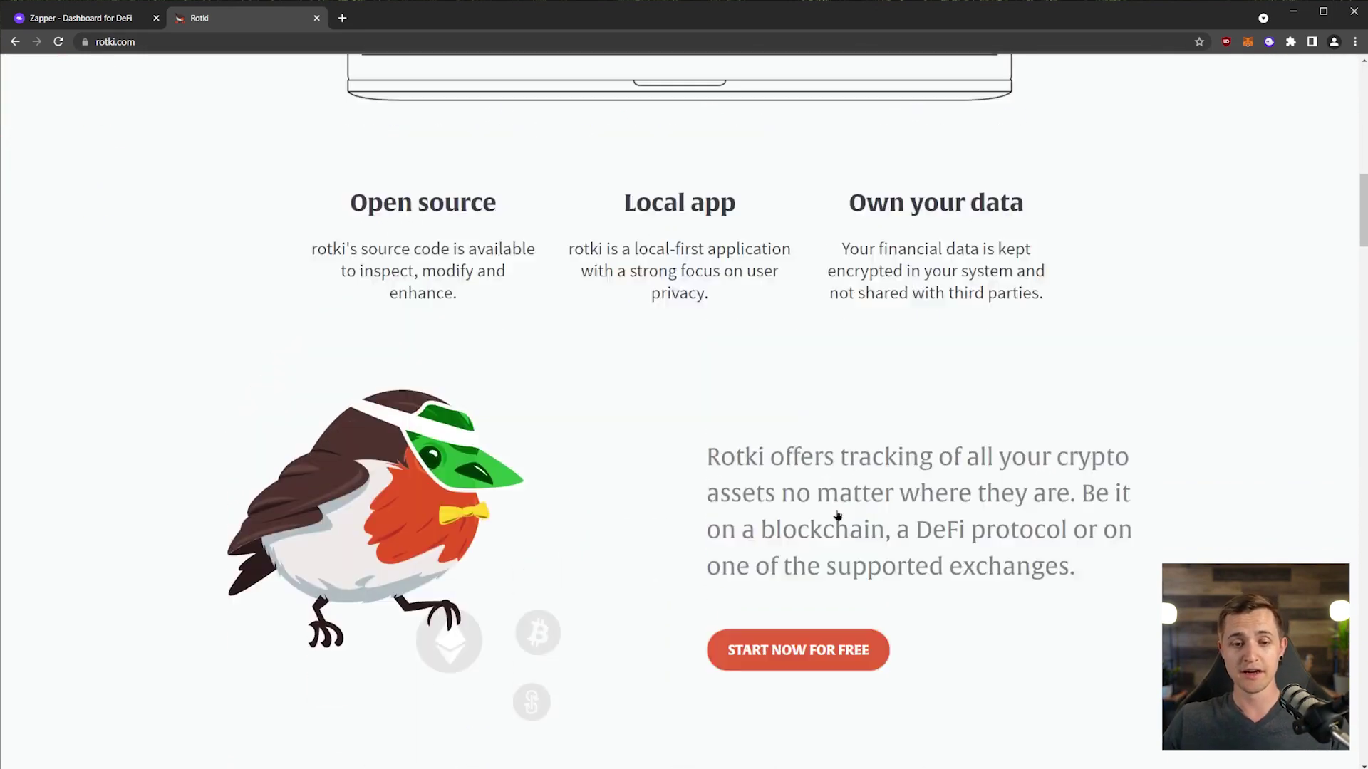
pyautogui.scroll(15, 838, 516)
pyautogui.scroll(-1, 399, 420)
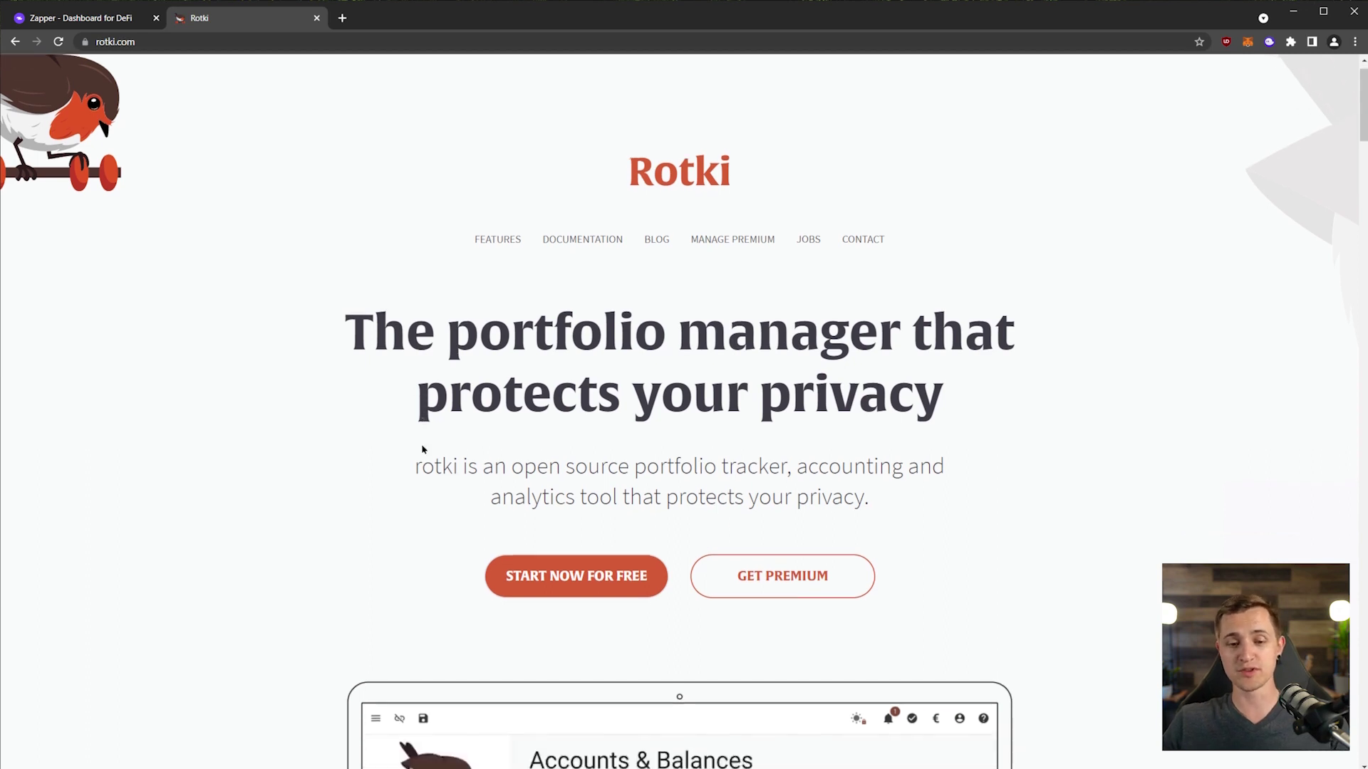
pyautogui.scroll(1, 422, 453)
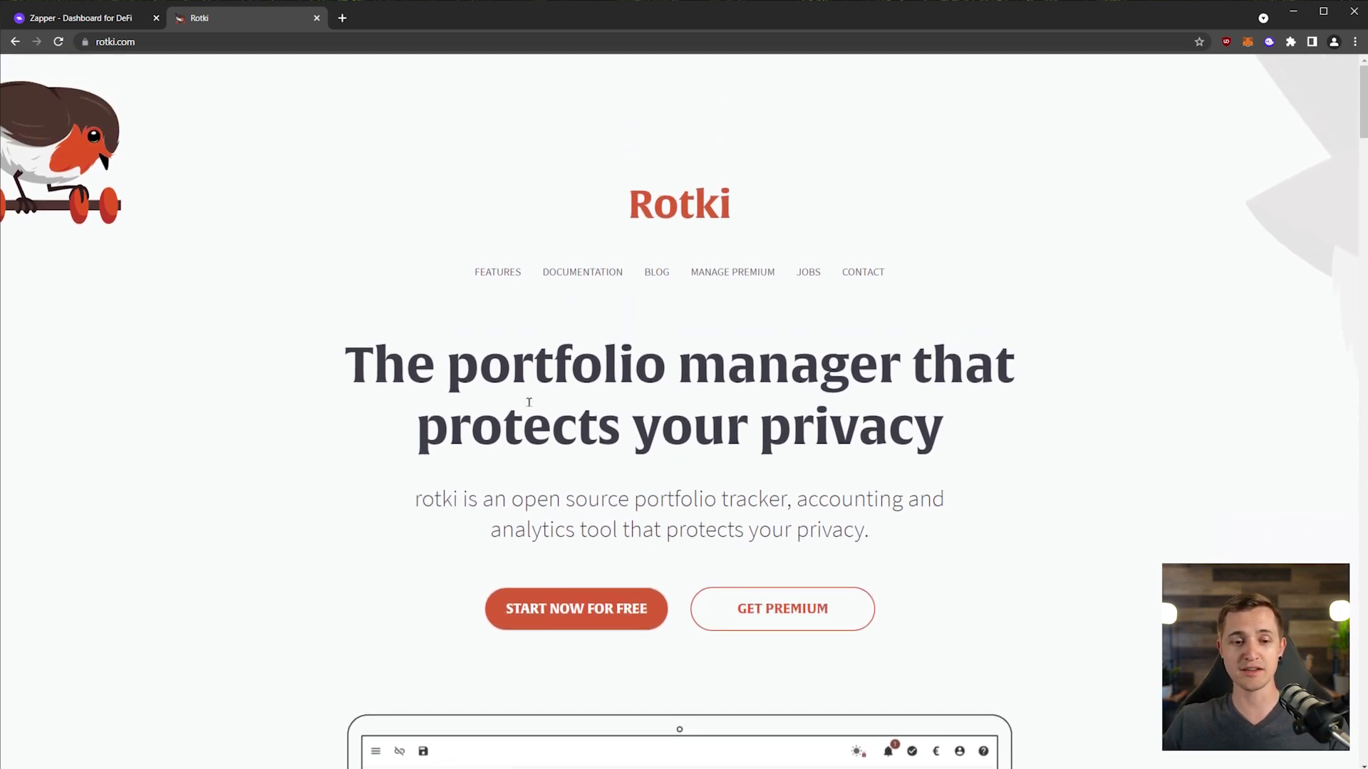